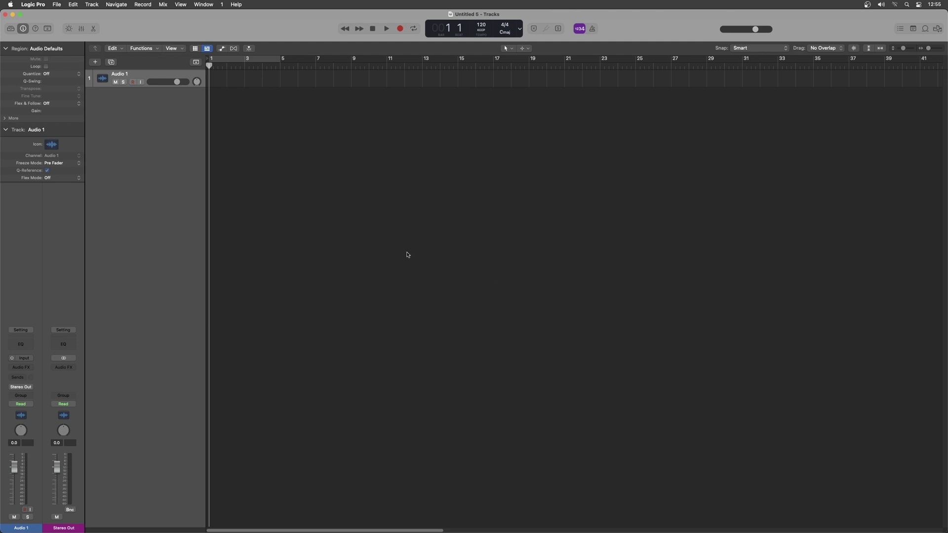
Launch Audio MIDI Setup from a Spotlight search for 'audio' and open its Window menu.
{"action": "left_click", "coordinate": [906, 6]}
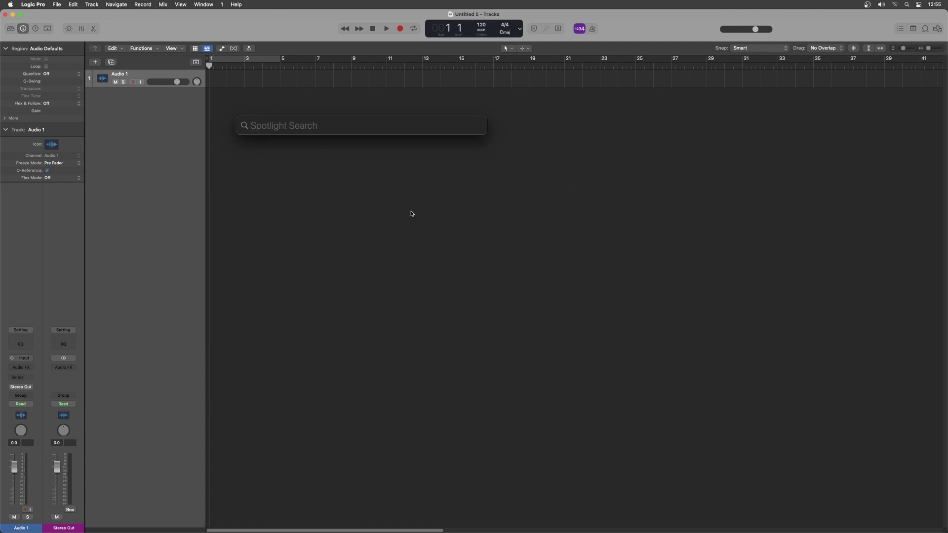
{"action": "type", "text": "audio"}
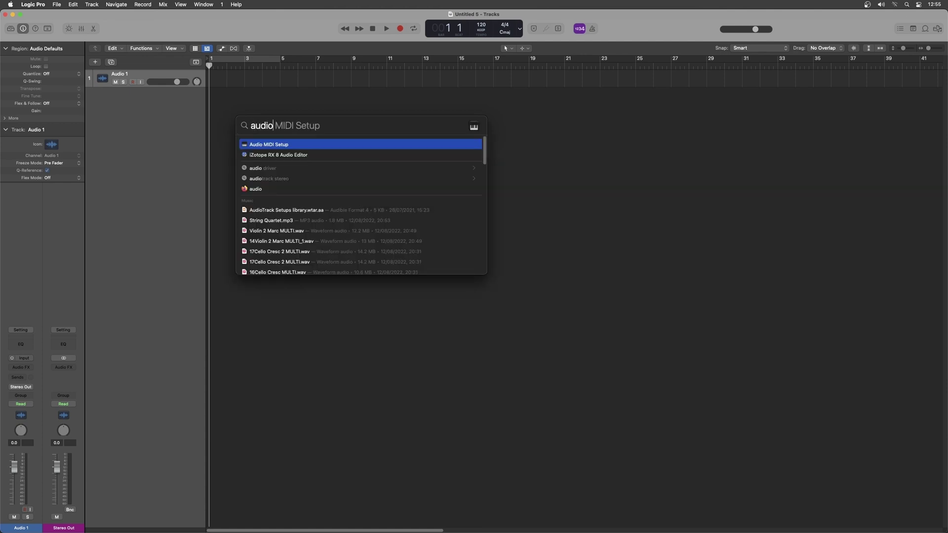
{"action": "key", "text": "Return"}
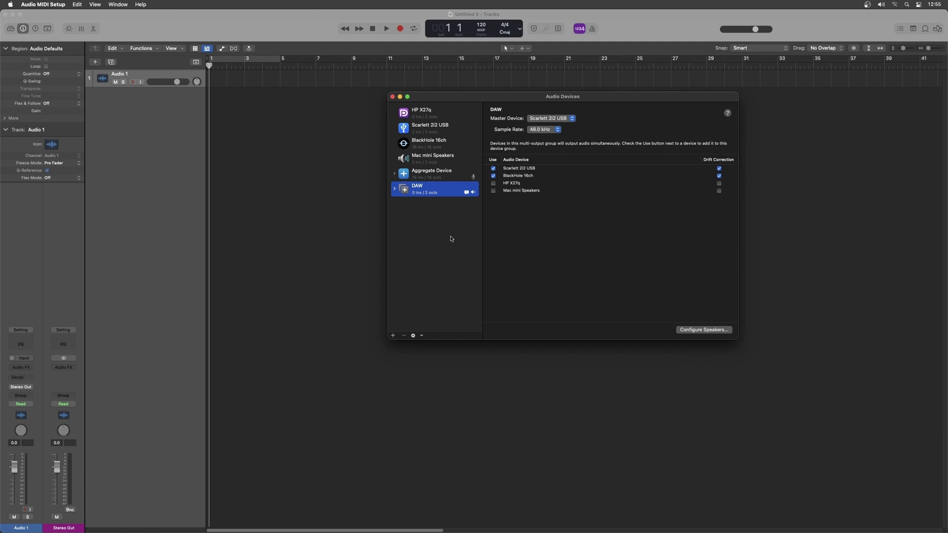
{"action": "left_click", "coordinate": [119, 4]}
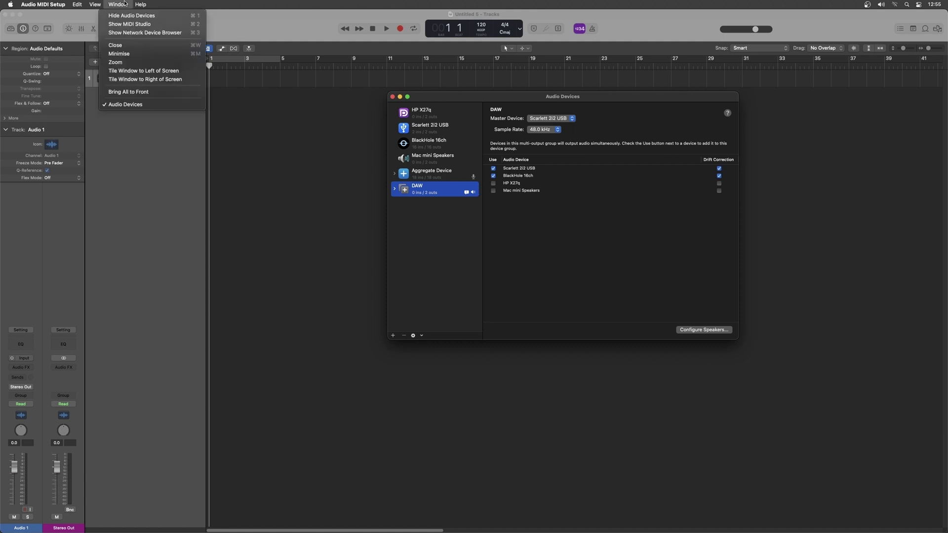
Inspect the connected devices in MIDI Studio, then close the MIDI Studio window.
{"action": "left_click", "coordinate": [130, 24]}
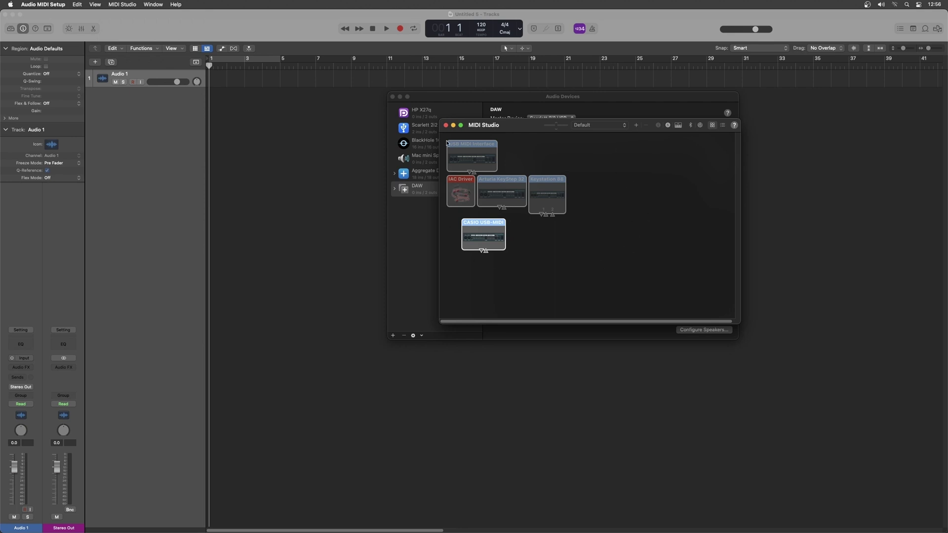
{"action": "left_click", "coordinate": [445, 126]}
Close the Audio Devices window to get back to the Logic project with Audio 1.
{"action": "left_click", "coordinate": [394, 96]}
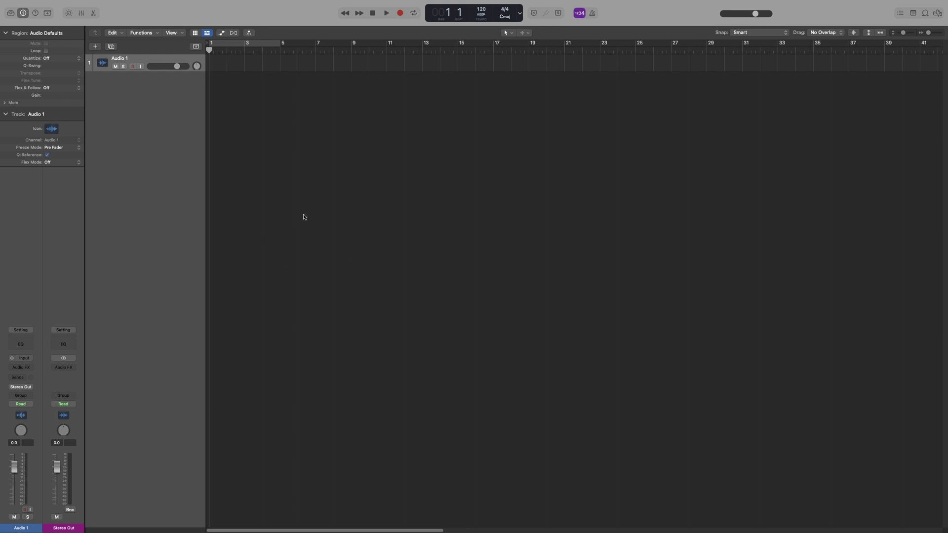
Create the software instrument track Inst 1 with Option+Cmd+S.
{"action": "key", "text": "alt+super+s"}
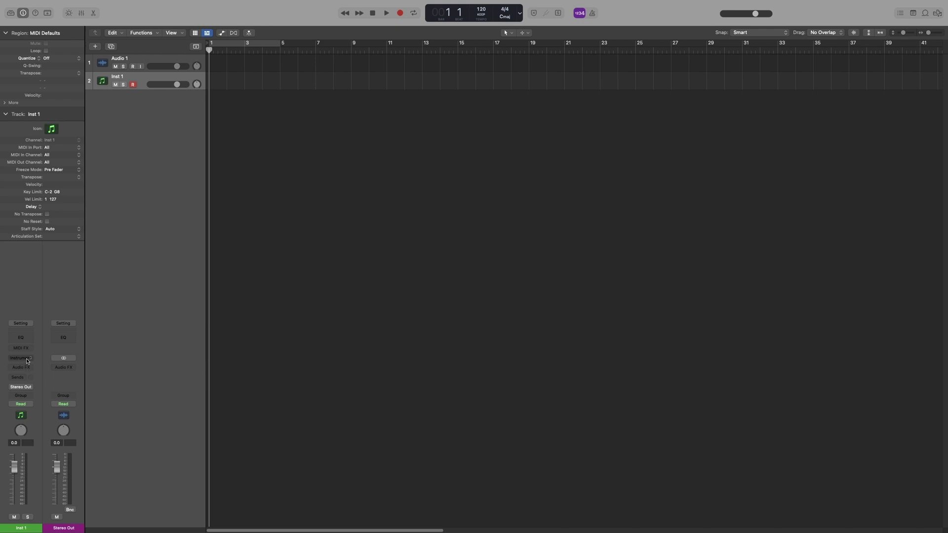
Load Utility > Test Oscillator on Inst 1, then switch to No Plug-in and close its window.
{"action": "left_click", "coordinate": [36, 276]}
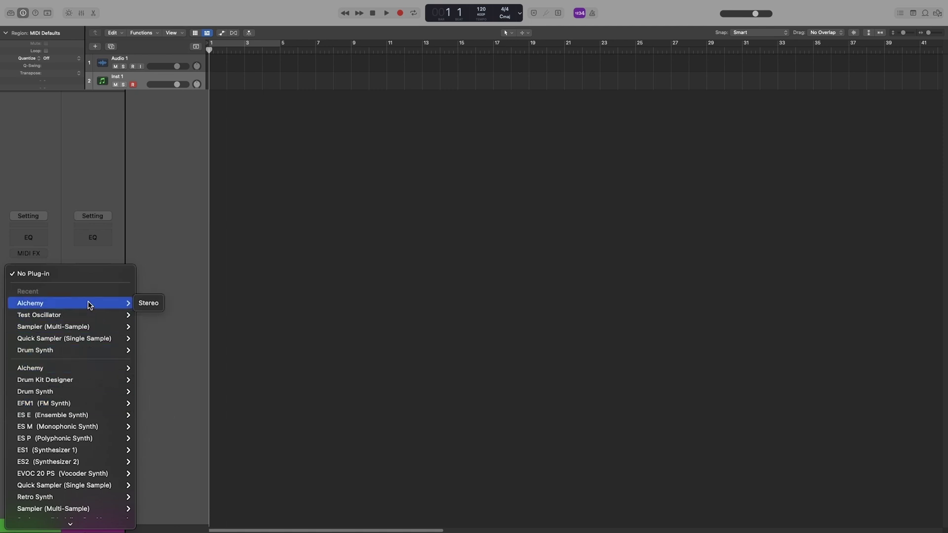
{"action": "mouse_move", "coordinate": [64, 338]}
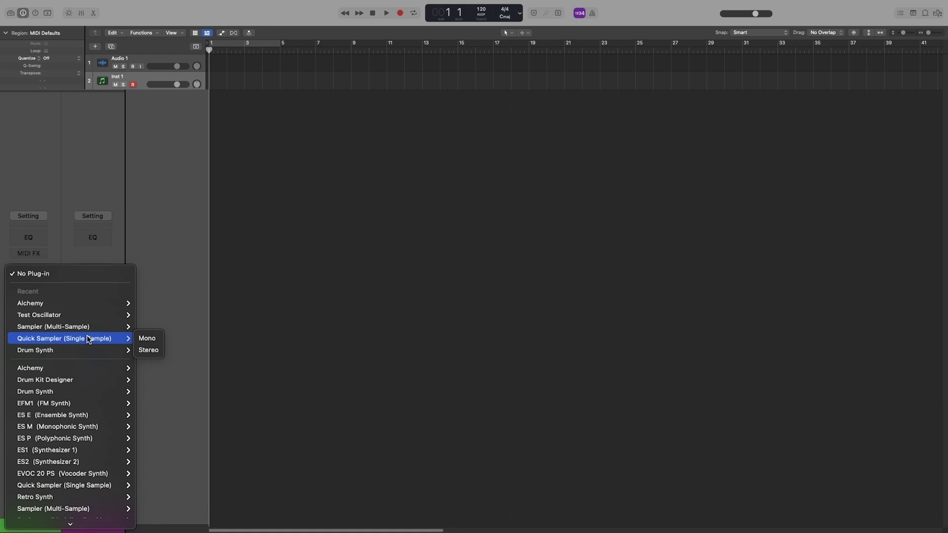
{"action": "scroll", "coordinate": [89, 339], "scroll_direction": "down", "scroll_amount": 5}
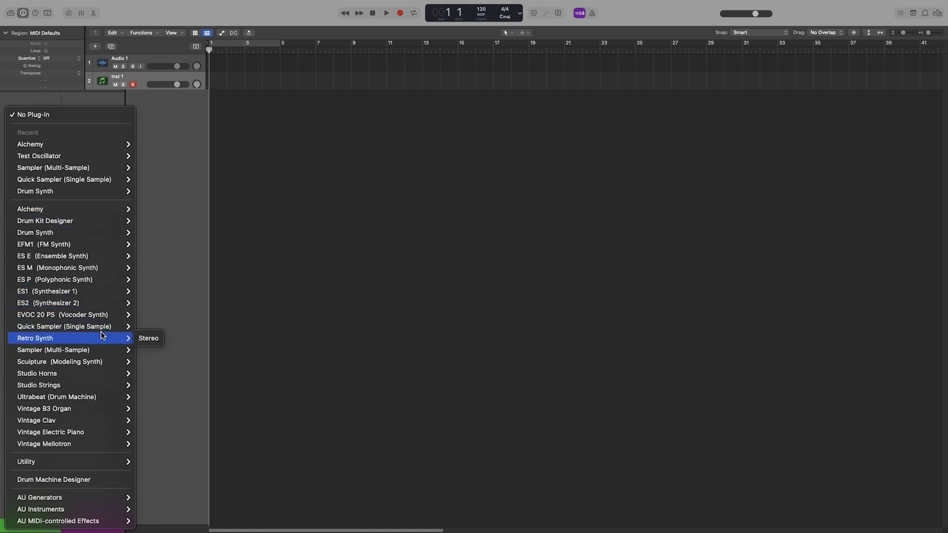
{"action": "mouse_move", "coordinate": [26, 461]}
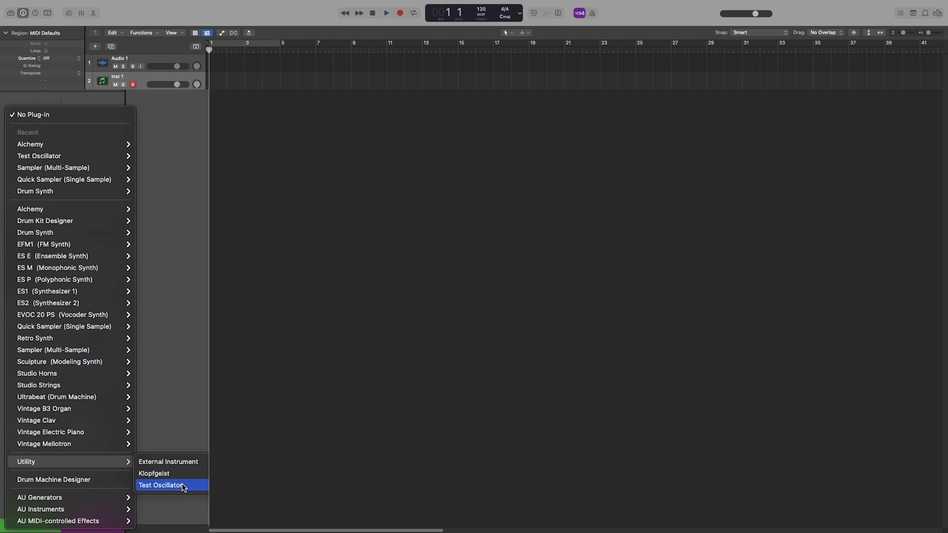
{"action": "left_click", "coordinate": [181, 483]}
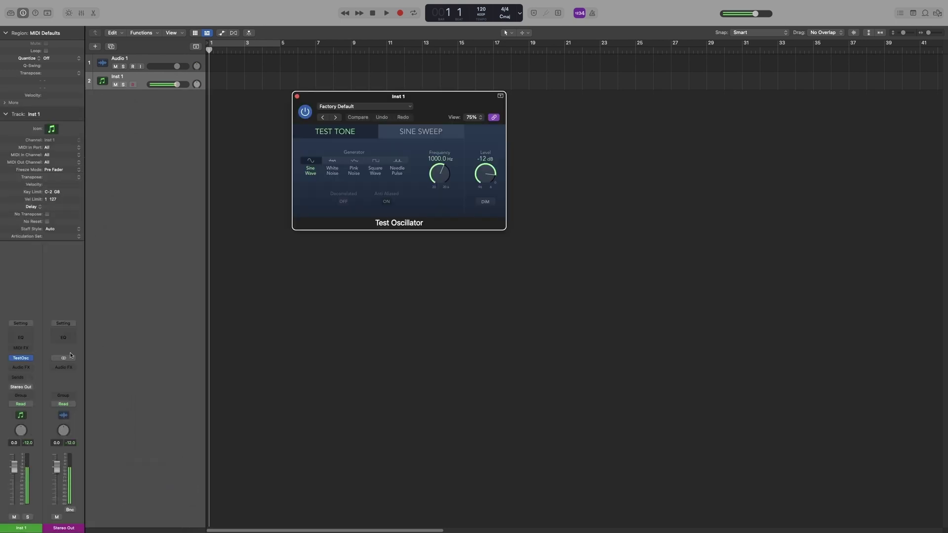
{"action": "left_click", "coordinate": [31, 357]}
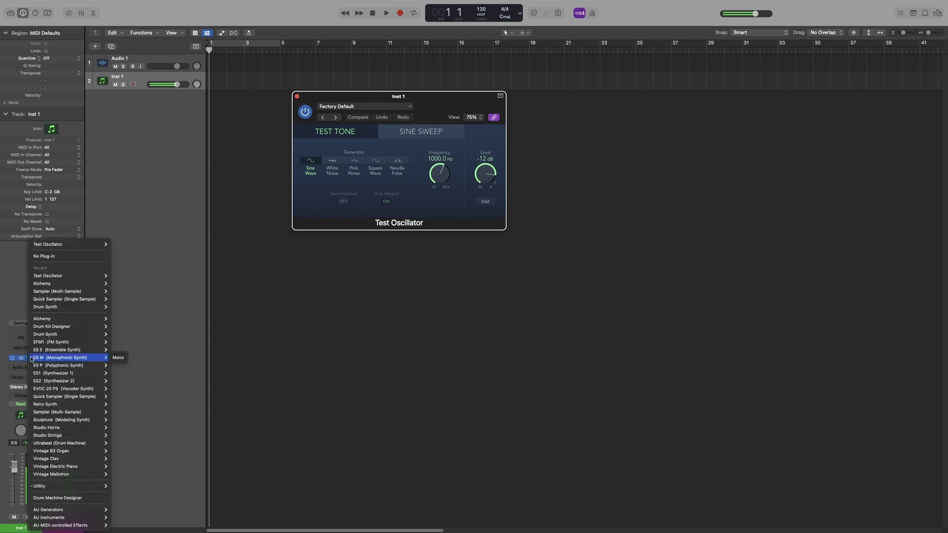
{"action": "left_click", "coordinate": [72, 255]}
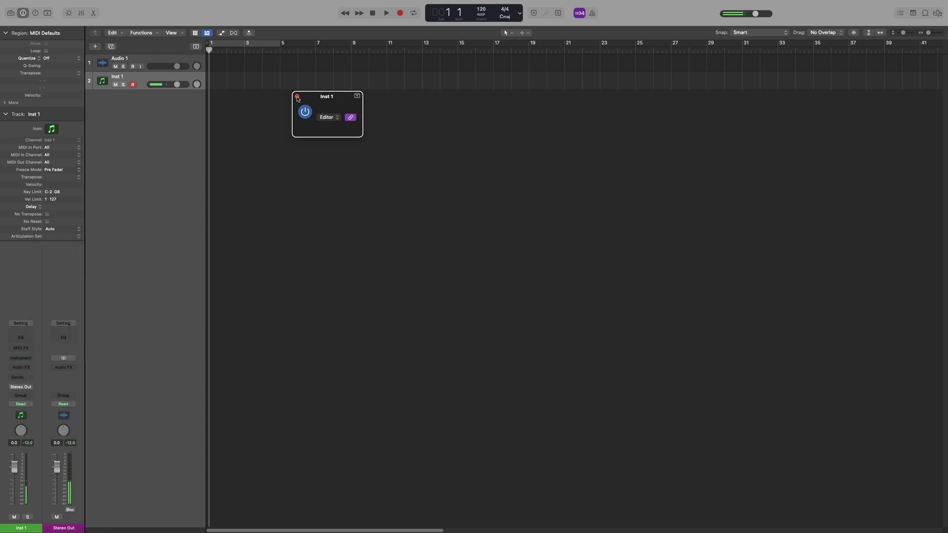
{"action": "left_click", "coordinate": [297, 97]}
{"action": "left_click", "coordinate": [22, 360]}
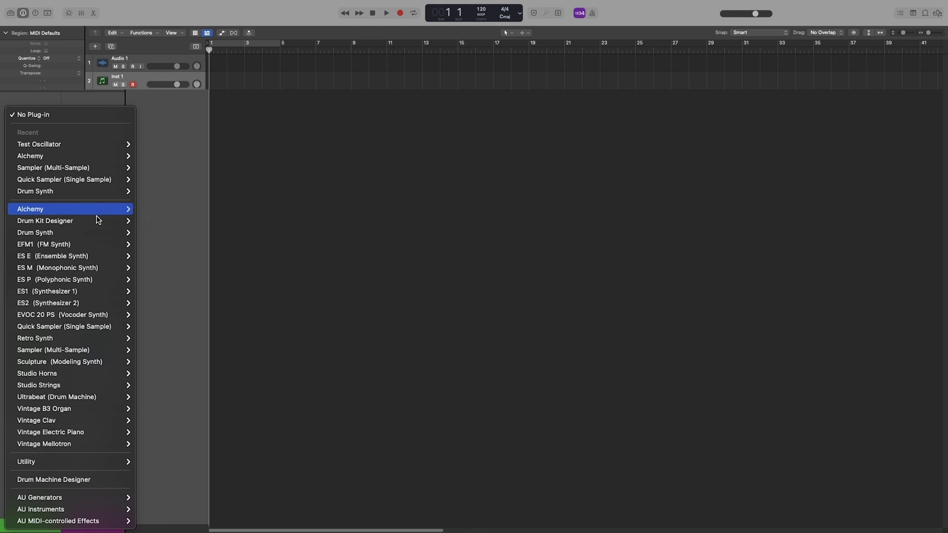
{"action": "mouse_move", "coordinate": [67, 209]}
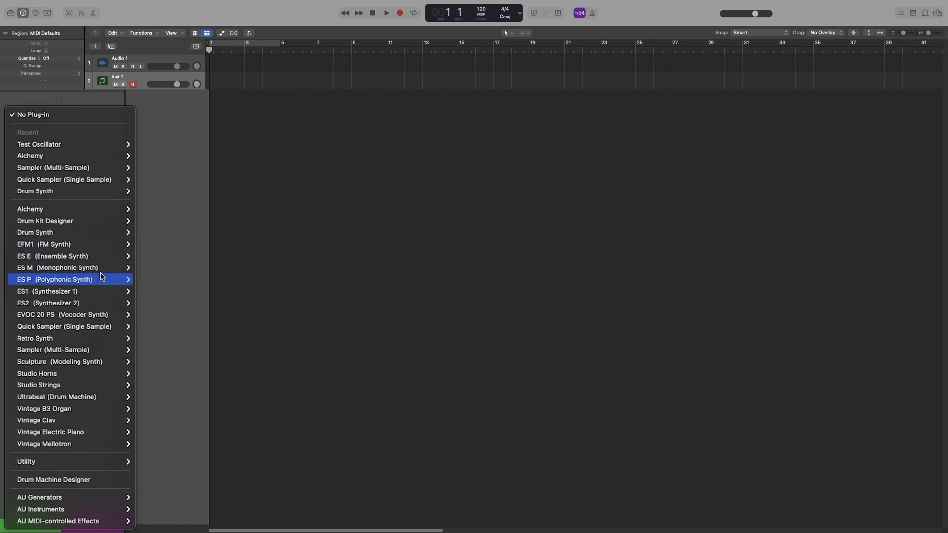
{"action": "mouse_move", "coordinate": [31, 209]}
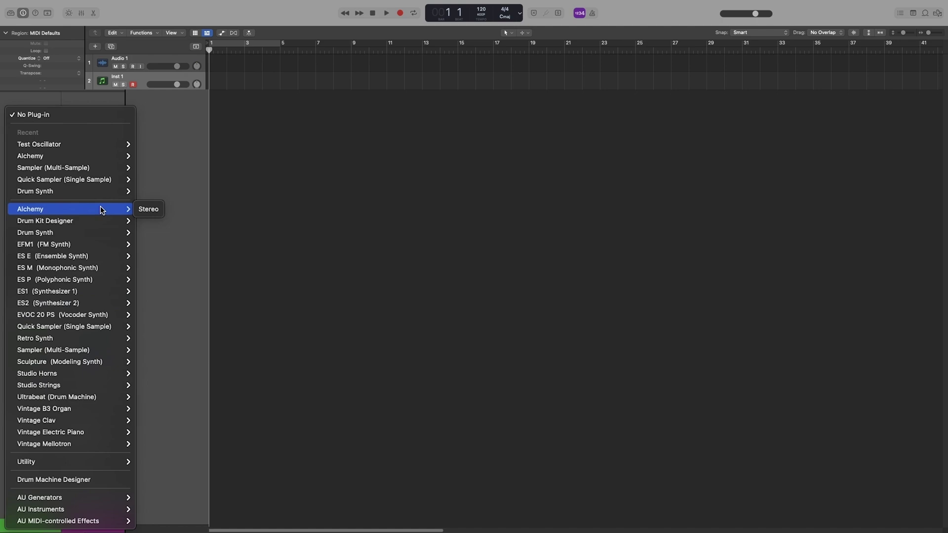
Load Alchemy on Inst 1, then close the Alchemy plug-in window.
{"action": "key", "text": "Escape"}
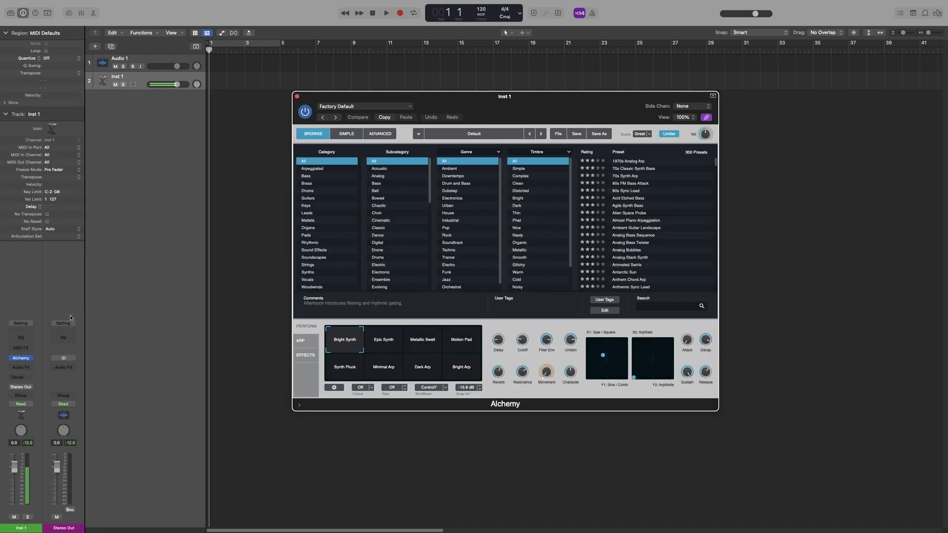
{"action": "left_click", "coordinate": [298, 97]}
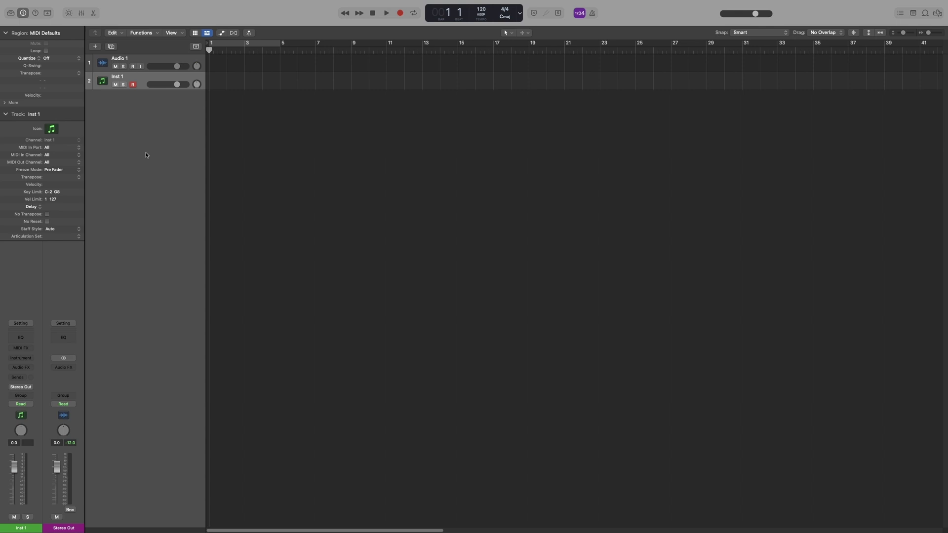
{"action": "key", "text": "y"}
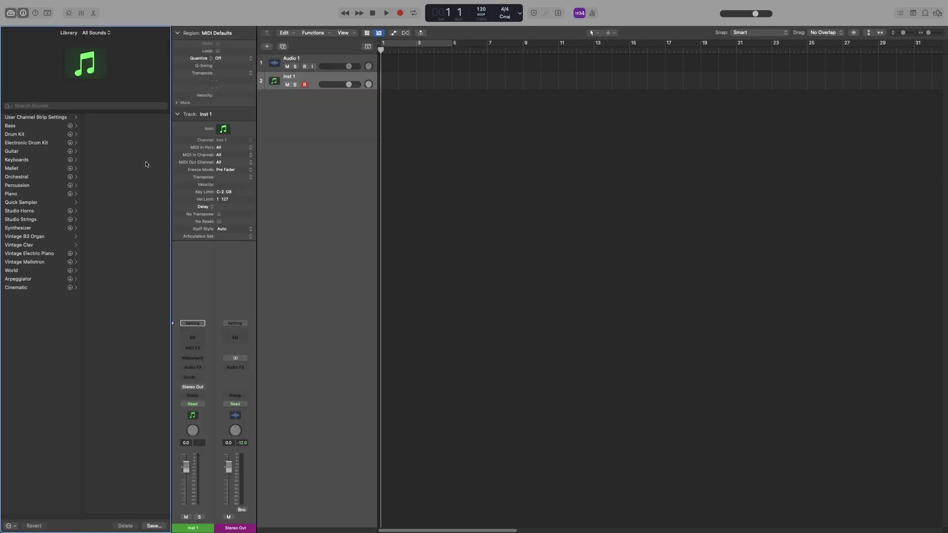
{"action": "key", "text": "y"}
{"action": "key", "text": "y"}
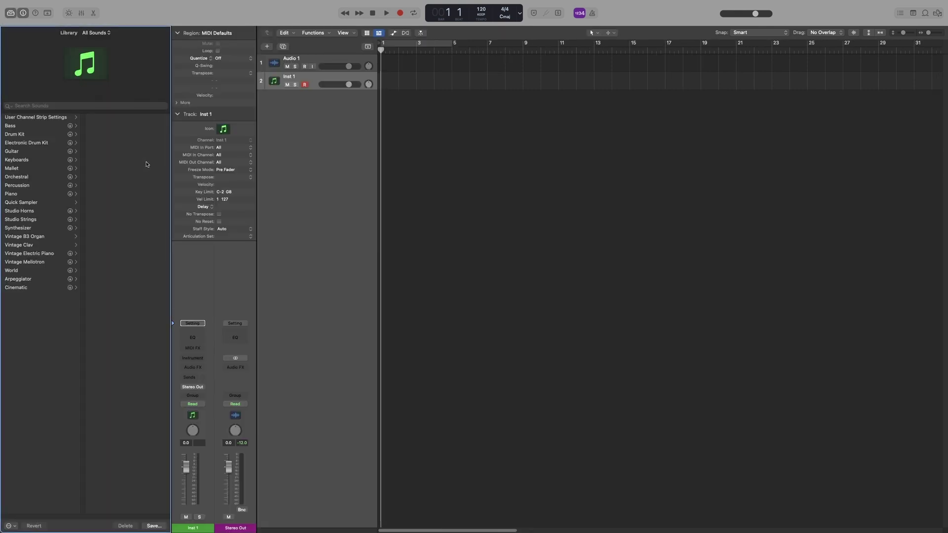
{"action": "left_click", "coordinate": [12, 13]}
{"action": "left_click", "coordinate": [11, 13]}
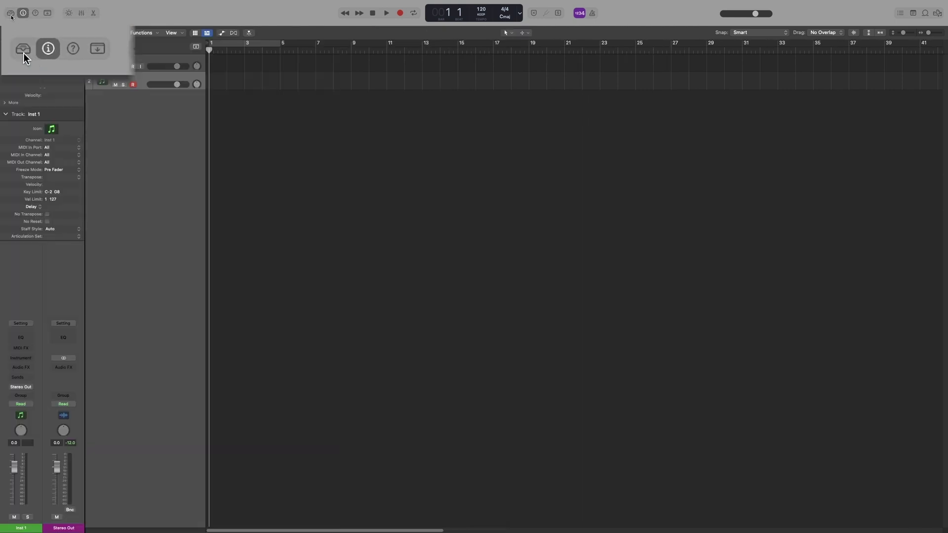
{"action": "left_click", "coordinate": [11, 14]}
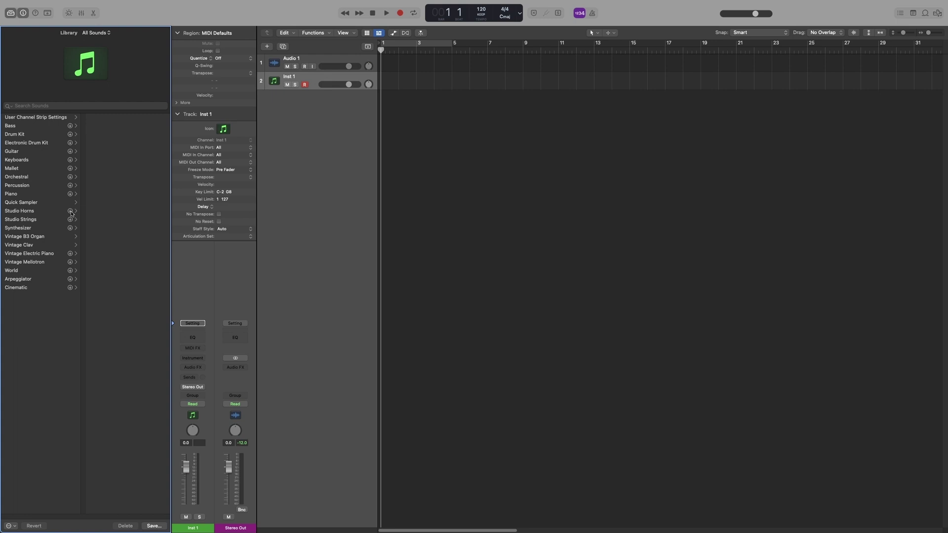
{"action": "left_click", "coordinate": [34, 5]}
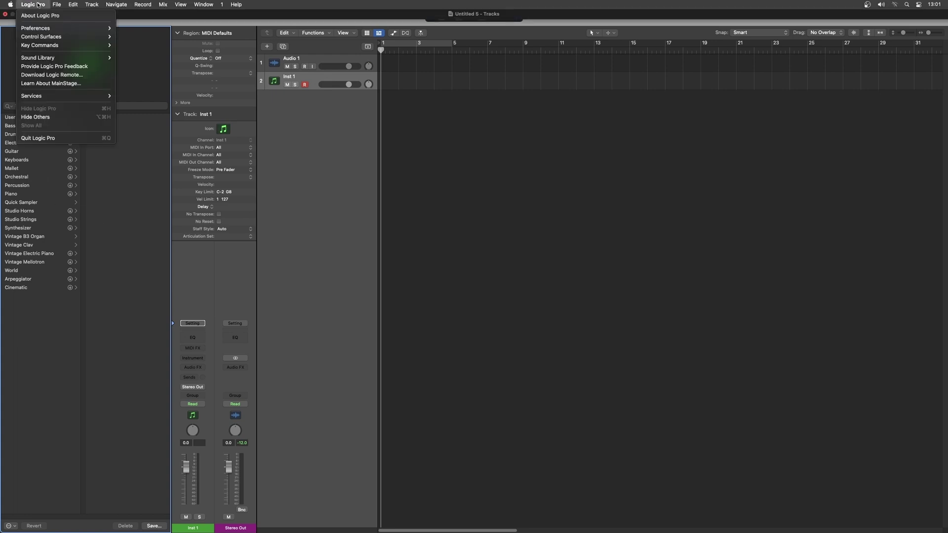
{"action": "mouse_move", "coordinate": [38, 57]}
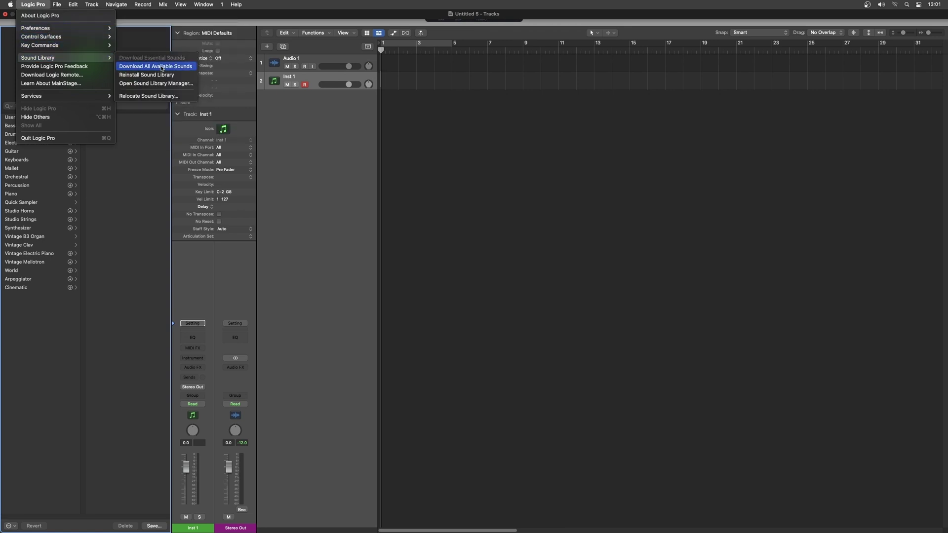
{"action": "left_click", "coordinate": [330, 241]}
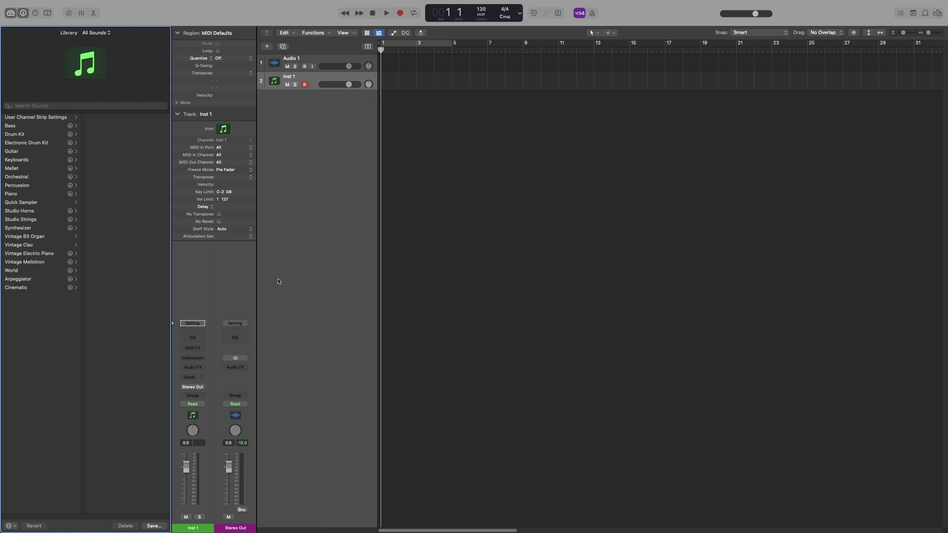
Show the Drum Kit category's kit presets in the Library.
{"action": "left_click", "coordinate": [32, 135]}
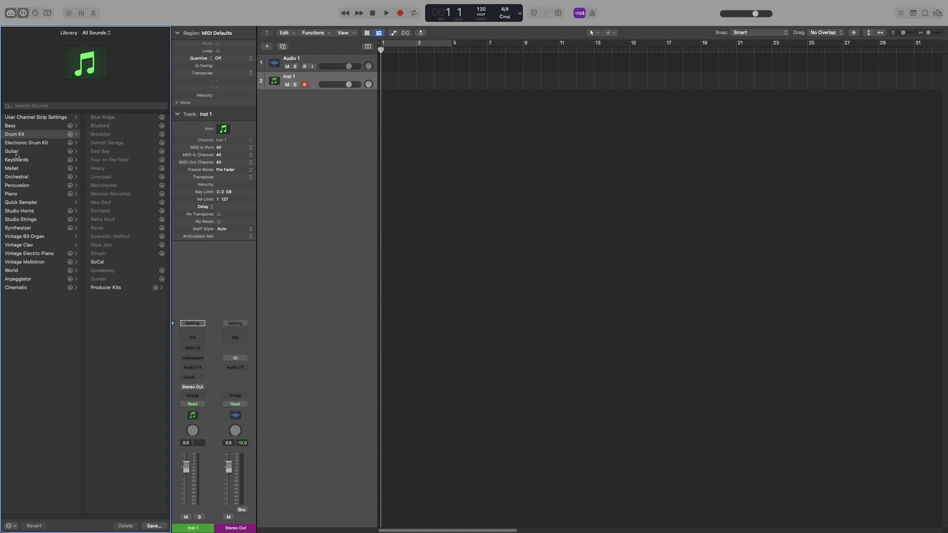
Load the Library's Piano > Steinway Grand Piano patch onto the instrument track.
{"action": "left_click", "coordinate": [17, 195]}
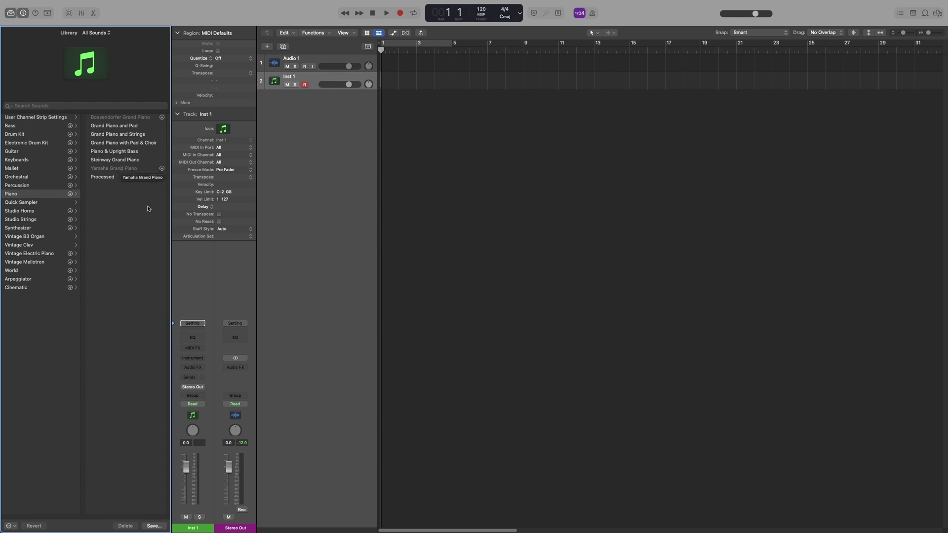
{"action": "double_click", "coordinate": [112, 160]}
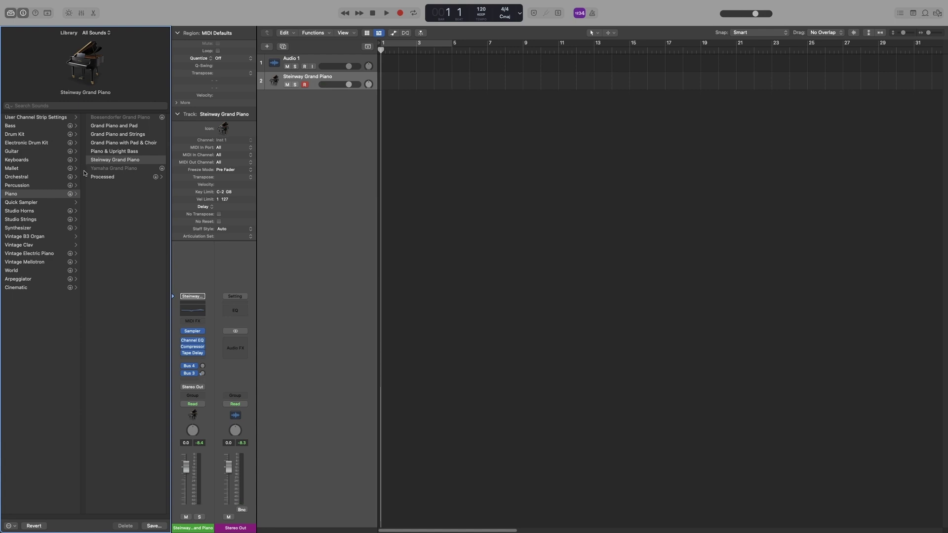
Search the Library for 'organ' and load the Bebop Organ patch.
{"action": "mouse_move", "coordinate": [85, 65]}
{"action": "left_click", "coordinate": [41, 105]}
{"action": "type", "text": "organ"}
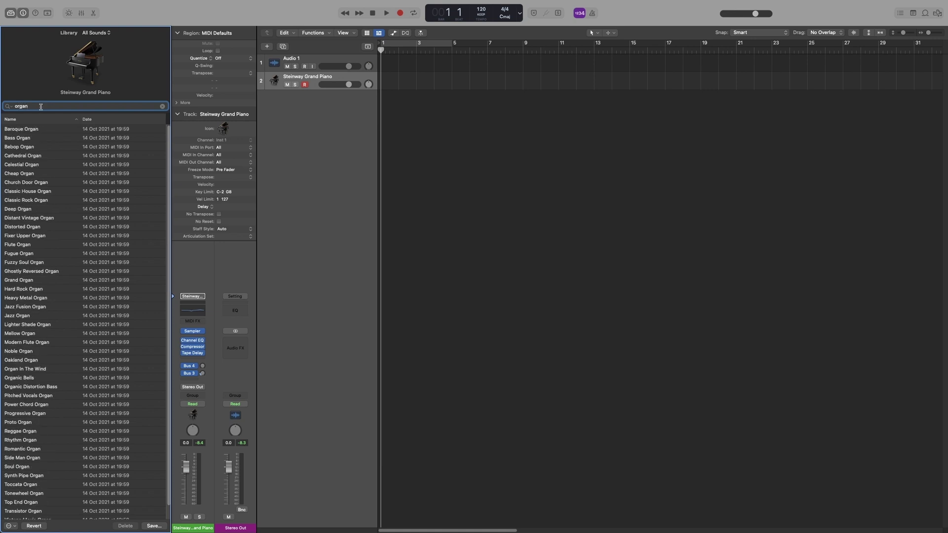
{"action": "left_click", "coordinate": [54, 147]}
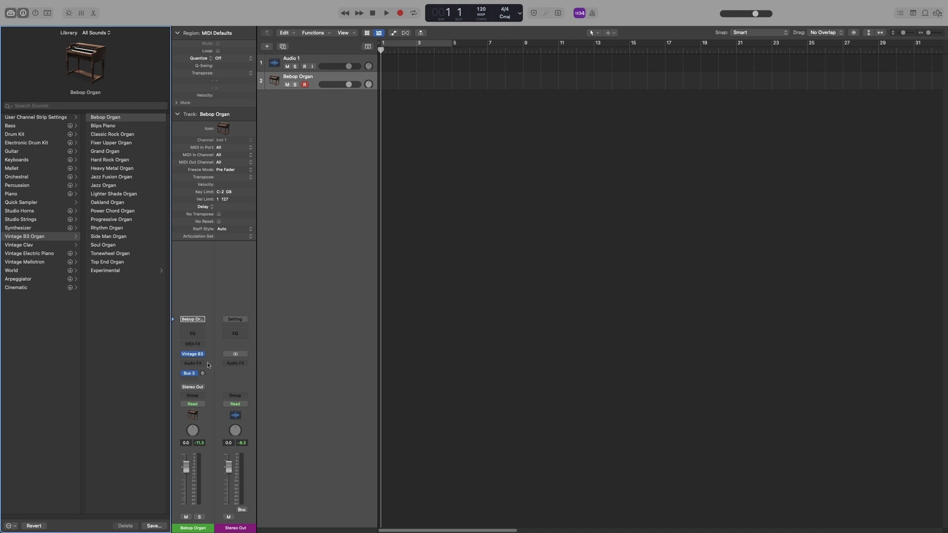
Reload Steinway Grand Piano, then switch to the Grand Piano with Pad & Choir patch.
{"action": "left_click", "coordinate": [20, 194]}
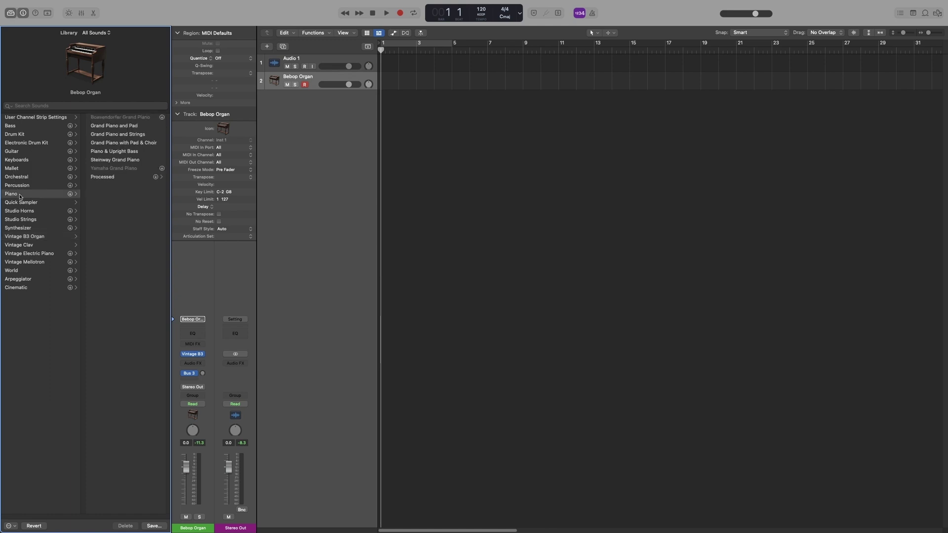
{"action": "double_click", "coordinate": [115, 160]}
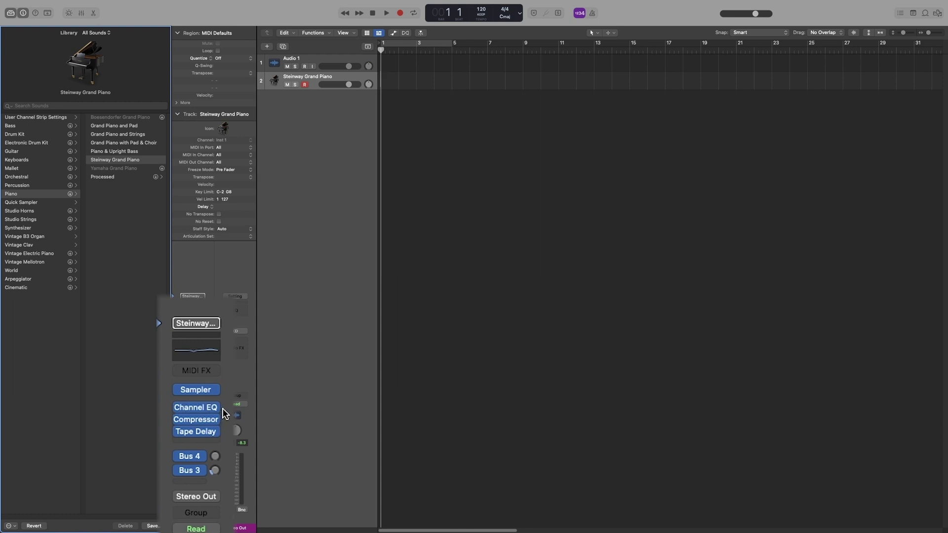
{"action": "mouse_move", "coordinate": [196, 407]}
{"action": "left_click", "coordinate": [121, 142]}
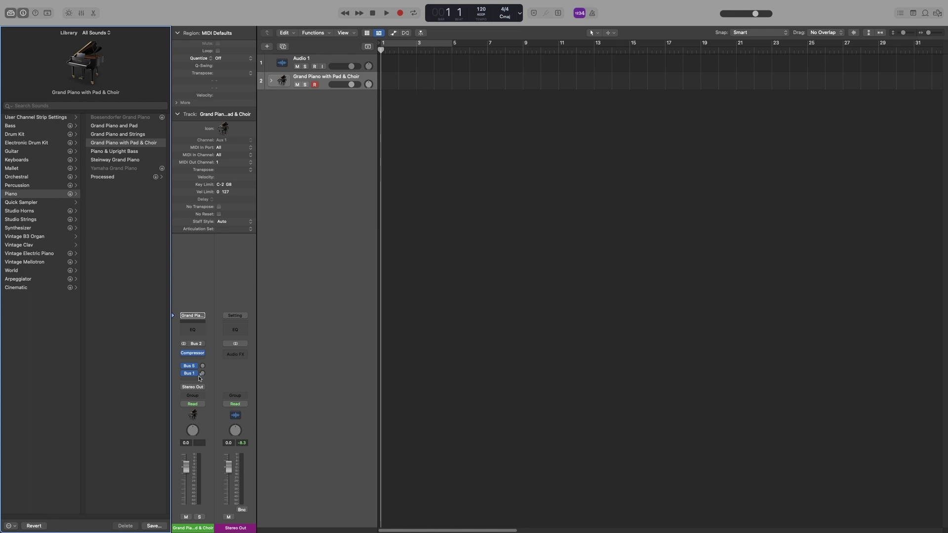
Show the Mixer with the piano track's chorus and plate reverb bus channels.
{"action": "key", "text": "x"}
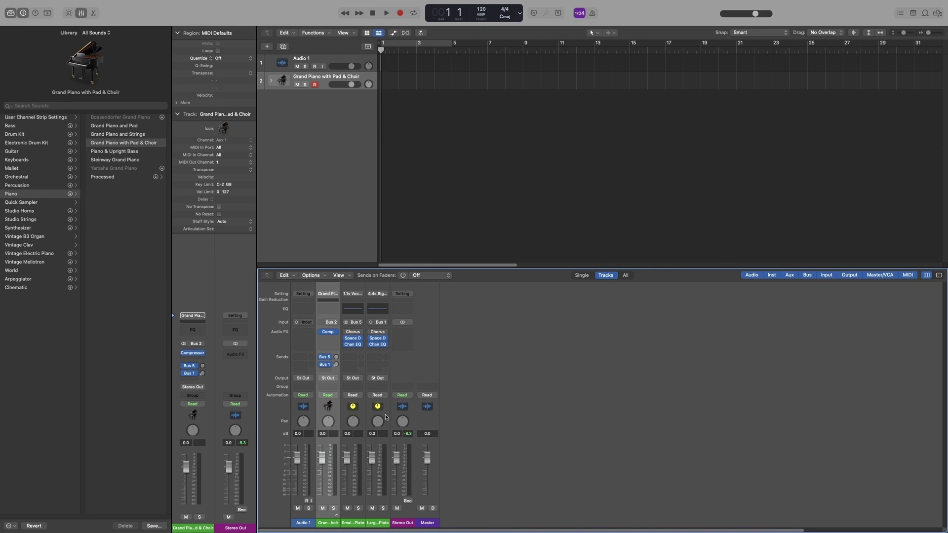
Hide the Mixer and load Synthesizer > Pad > Ambient Modwheel Morpher on track two.
{"action": "key", "text": "x"}
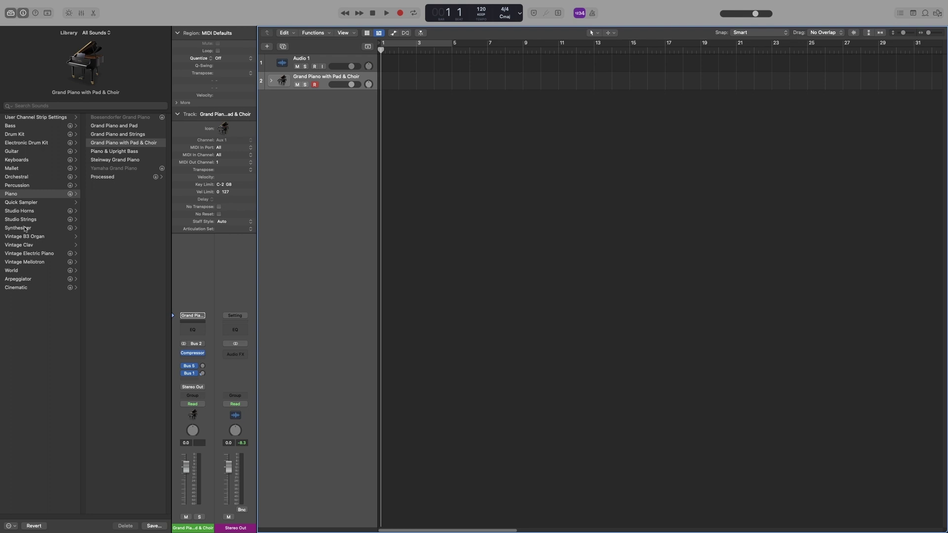
{"action": "left_click", "coordinate": [26, 228]}
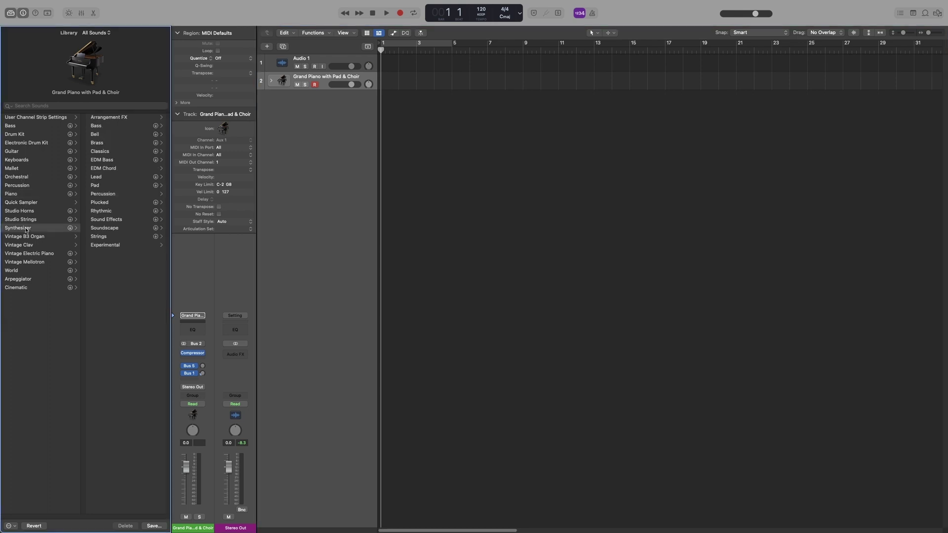
{"action": "left_click", "coordinate": [97, 185]}
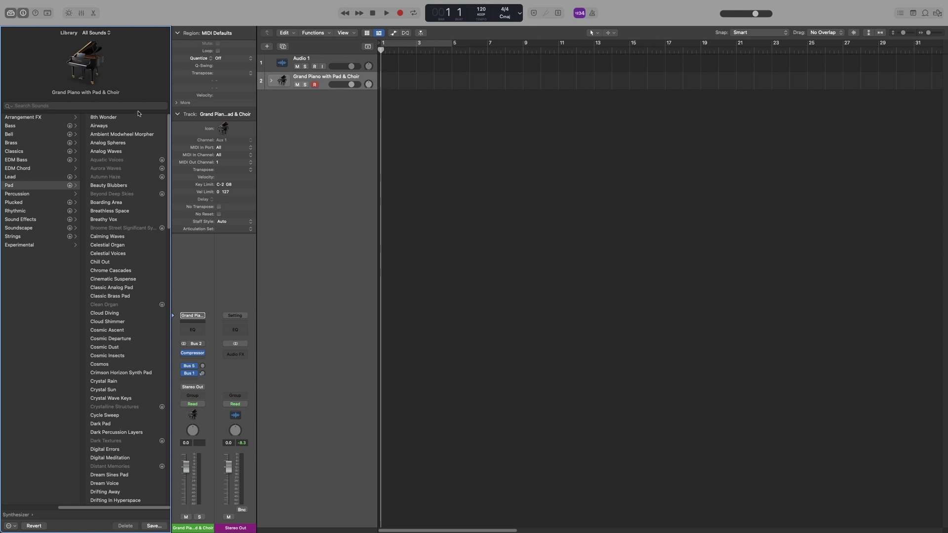
{"action": "left_click", "coordinate": [122, 135]}
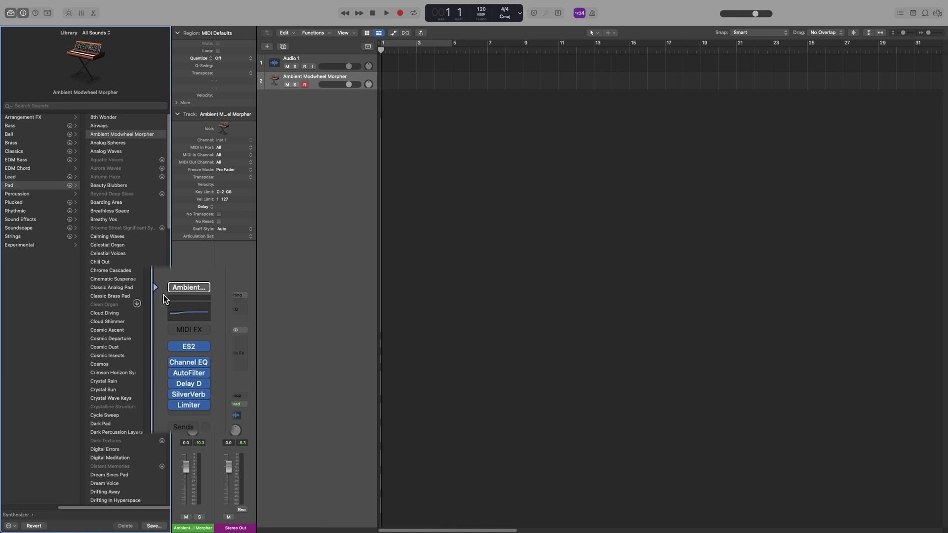
{"action": "key", "text": "y"}
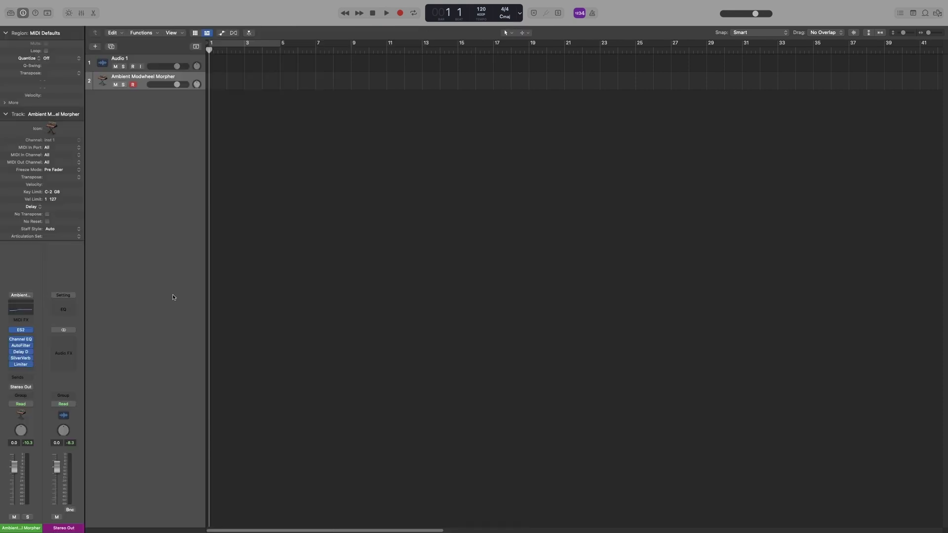
{"action": "key", "text": "y"}
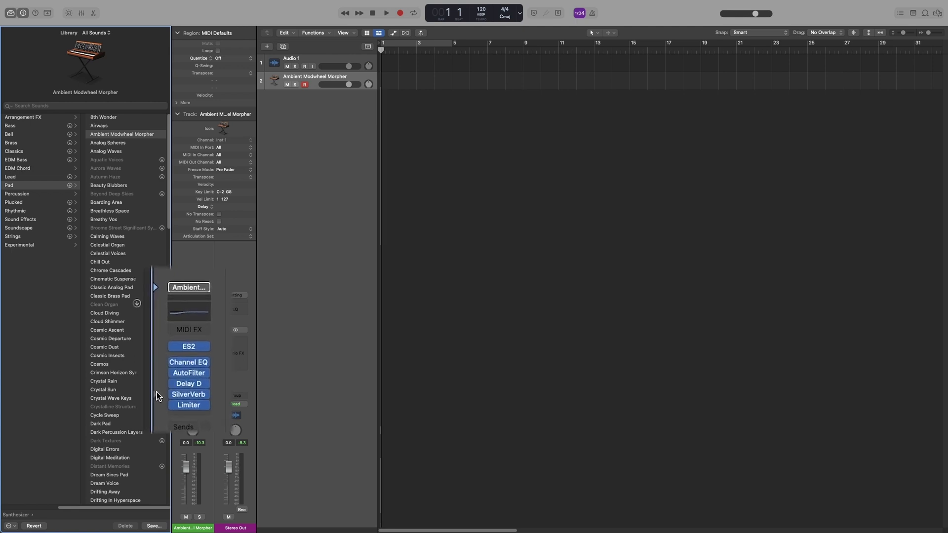
Load the Cosmic Strings Dark ES2 preset, then audition Classic Synth Brass.
{"action": "mouse_move", "coordinate": [155, 347]}
{"action": "left_click", "coordinate": [157, 346]}
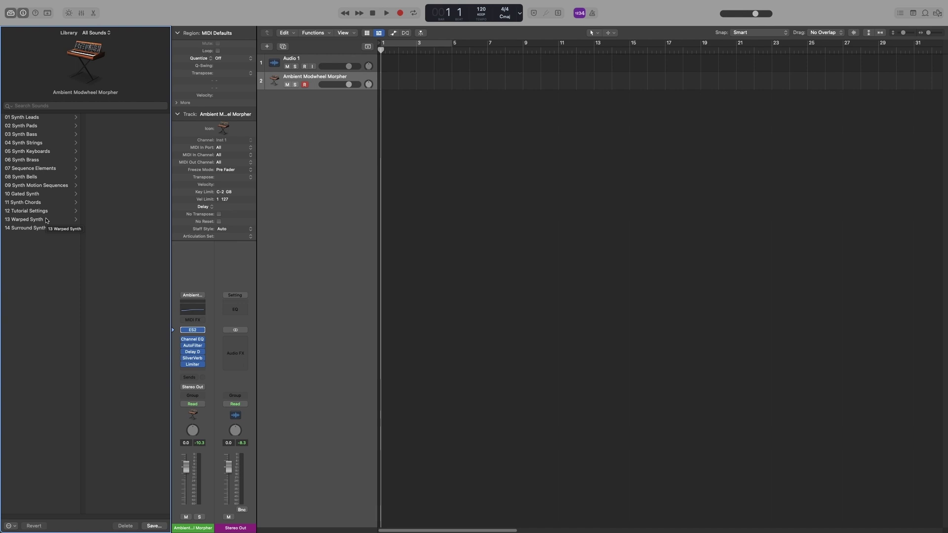
{"action": "left_click", "coordinate": [33, 143]}
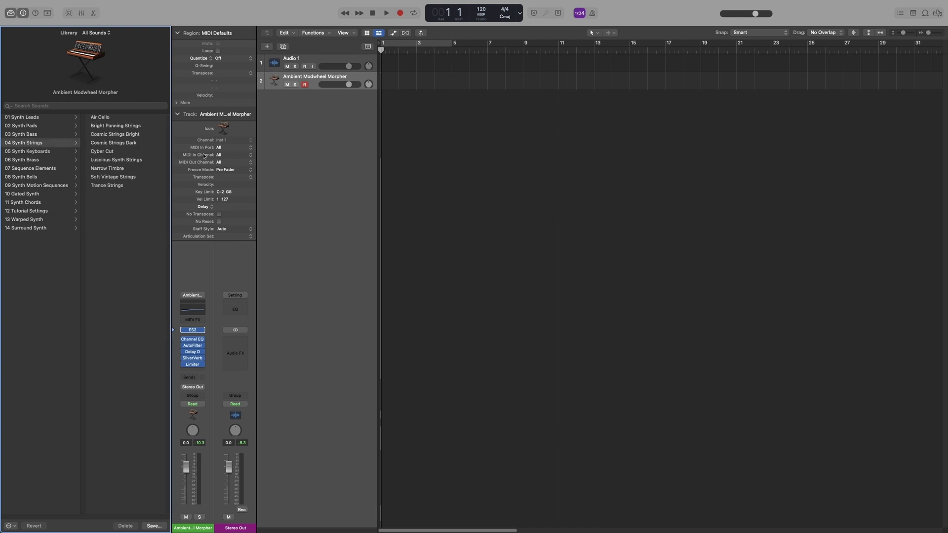
{"action": "left_click", "coordinate": [113, 142]}
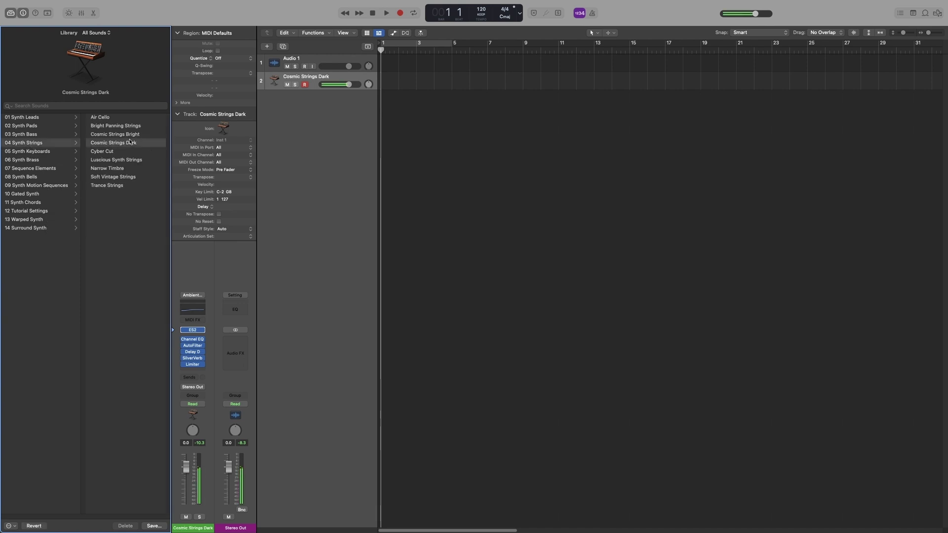
{"action": "left_click", "coordinate": [41, 159]}
{"action": "left_click", "coordinate": [112, 143]}
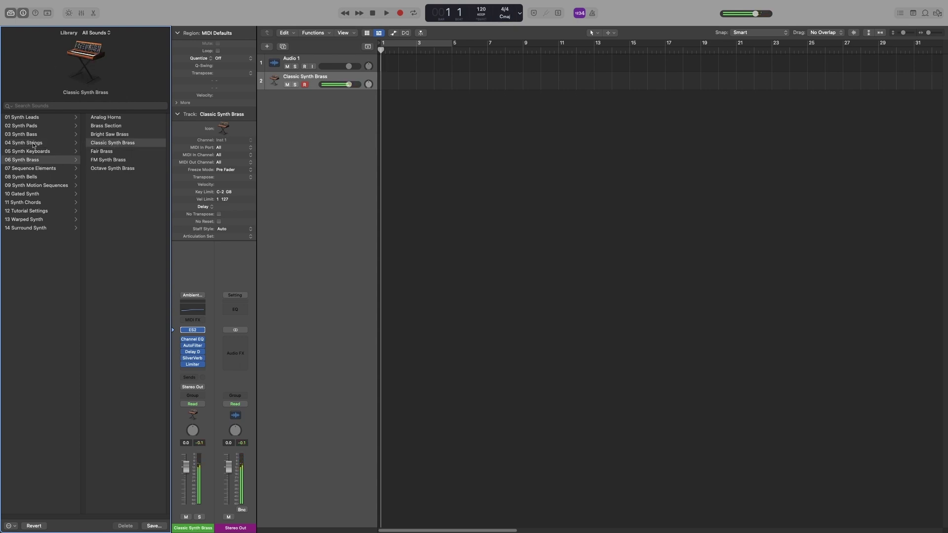
Reload Cosmic Strings Dark and show the ES2 editor's Settings preset menu.
{"action": "left_click", "coordinate": [37, 143]}
{"action": "left_click", "coordinate": [114, 143]}
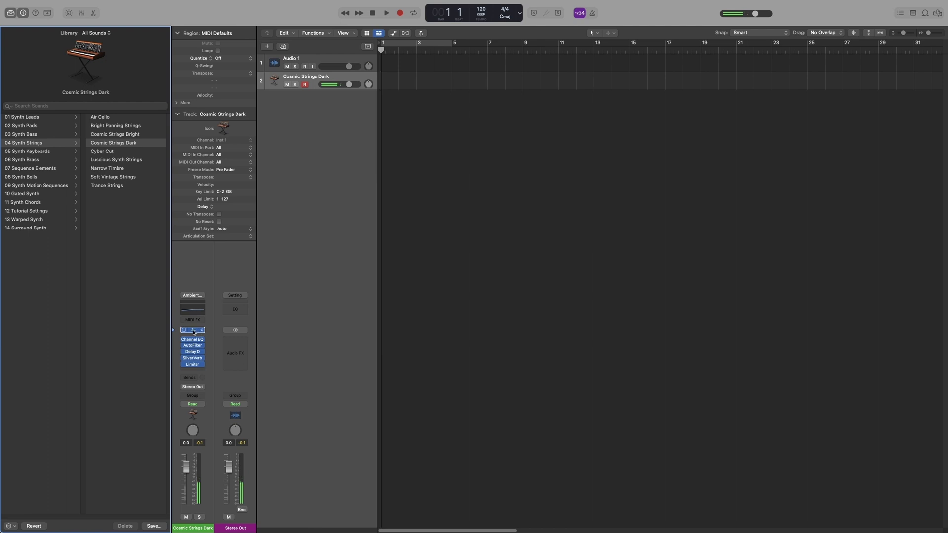
{"action": "left_click", "coordinate": [192, 330]}
{"action": "left_click", "coordinate": [363, 106]}
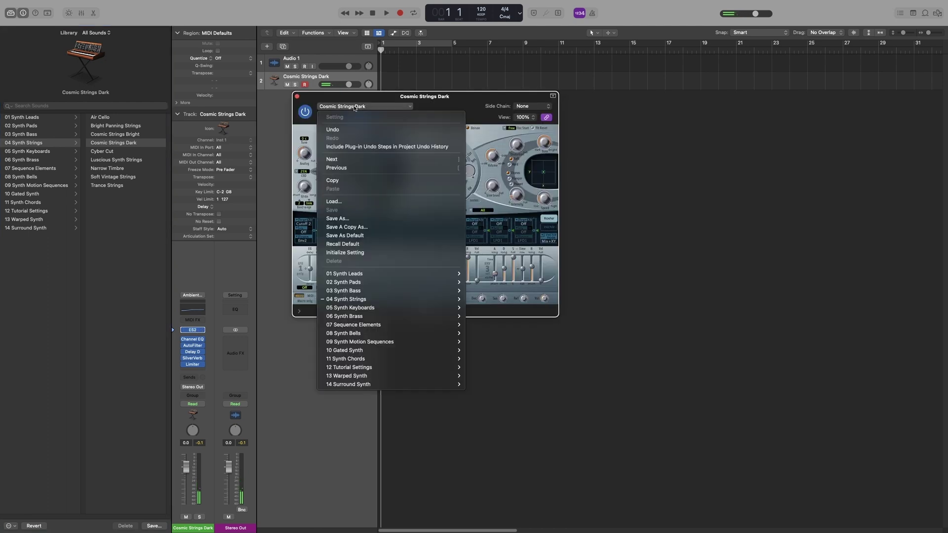
{"action": "mouse_move", "coordinate": [346, 358]}
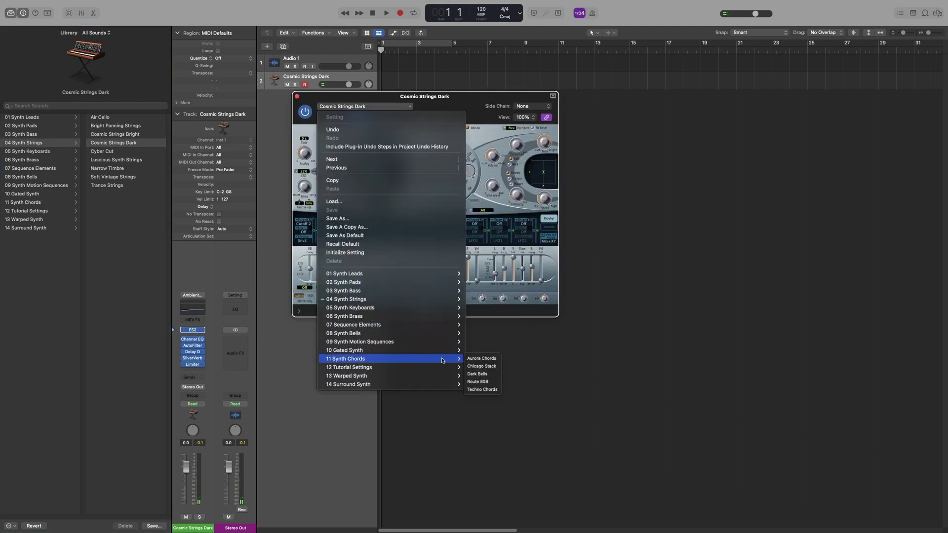
Dismiss the ES2 Settings menu and close the ES2 window.
{"action": "left_click", "coordinate": [315, 436]}
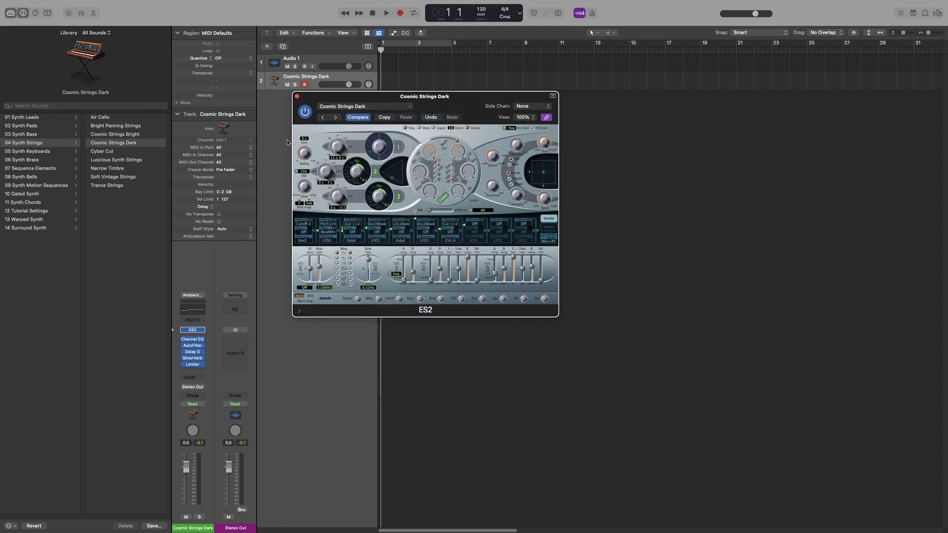
{"action": "left_click", "coordinate": [298, 96]}
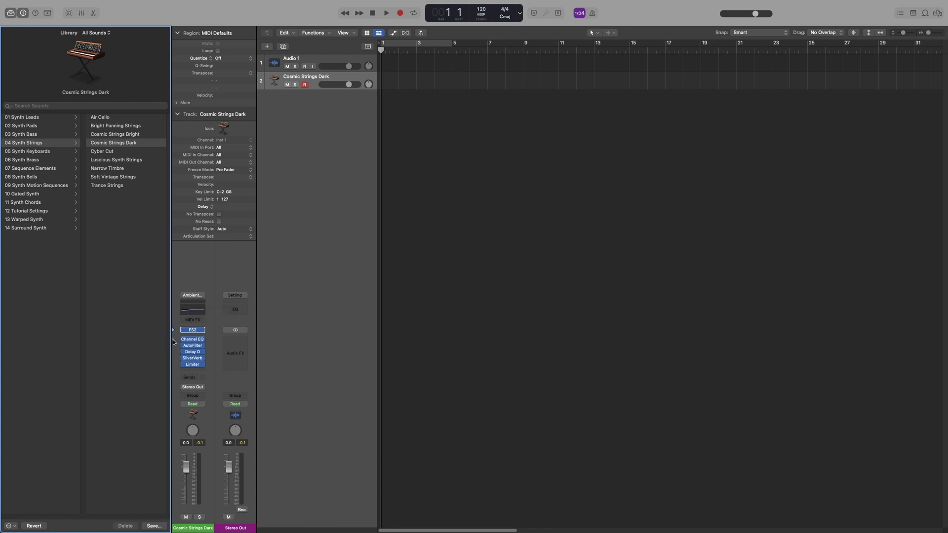
Give the Channel EQ the Push and Pull Guitar preset after auditioning other guitar presets.
{"action": "left_click", "coordinate": [174, 341]}
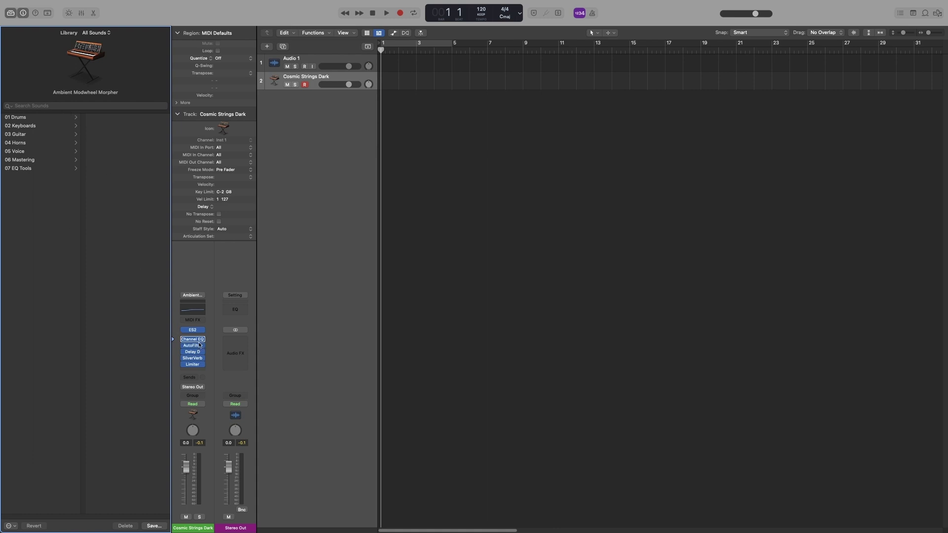
{"action": "double_click", "coordinate": [193, 339]}
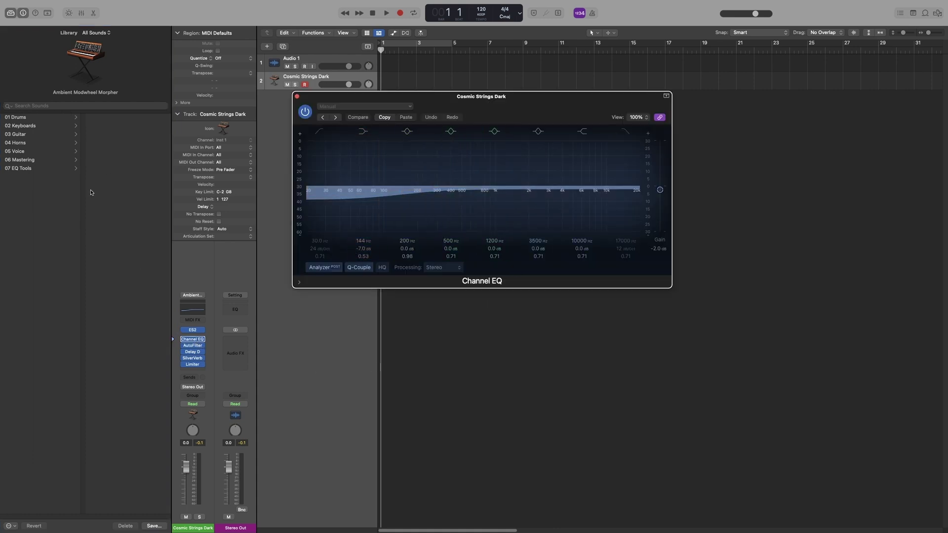
{"action": "left_click", "coordinate": [20, 134]}
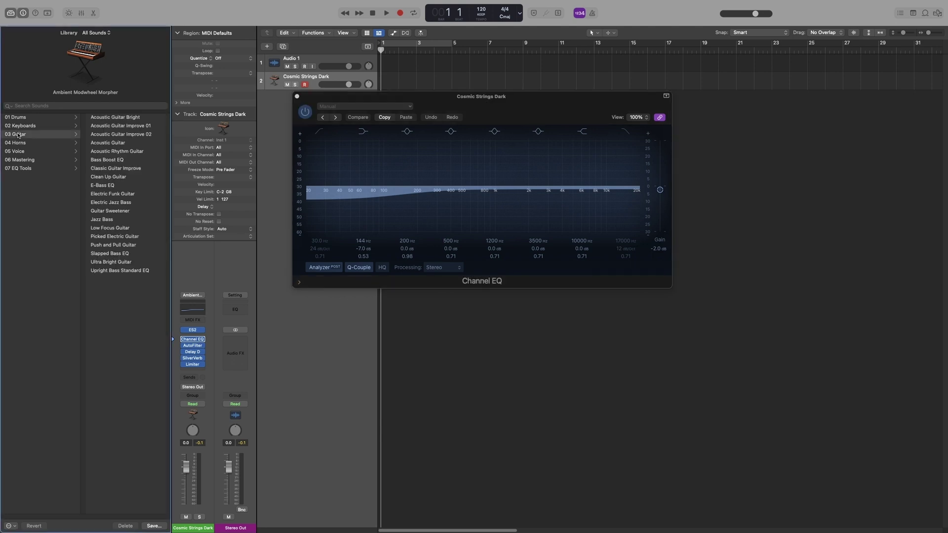
{"action": "left_click", "coordinate": [116, 143]}
{"action": "left_click", "coordinate": [116, 168]}
{"action": "left_click", "coordinate": [113, 194]}
{"action": "left_click", "coordinate": [110, 219]}
{"action": "left_click", "coordinate": [113, 245]}
Dismiss the EQ's Settings menu and close the Channel EQ window.
{"action": "left_click", "coordinate": [362, 106]}
{"action": "mouse_move", "coordinate": [337, 299]}
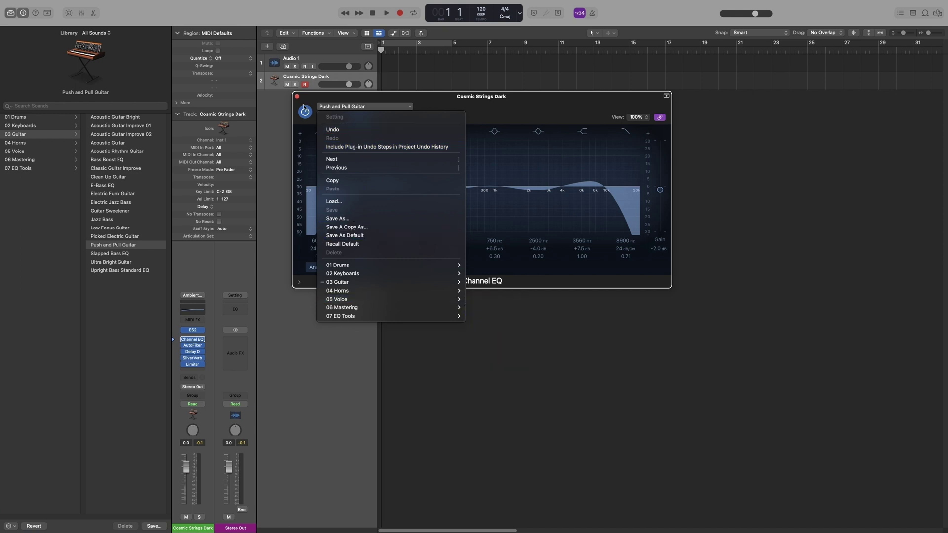
{"action": "left_click", "coordinate": [297, 98]}
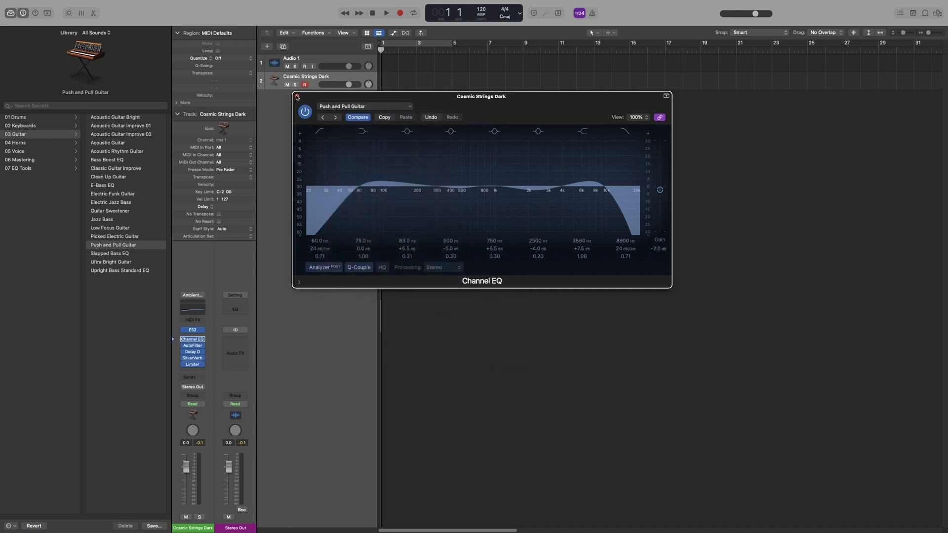
{"action": "left_click", "coordinate": [297, 98]}
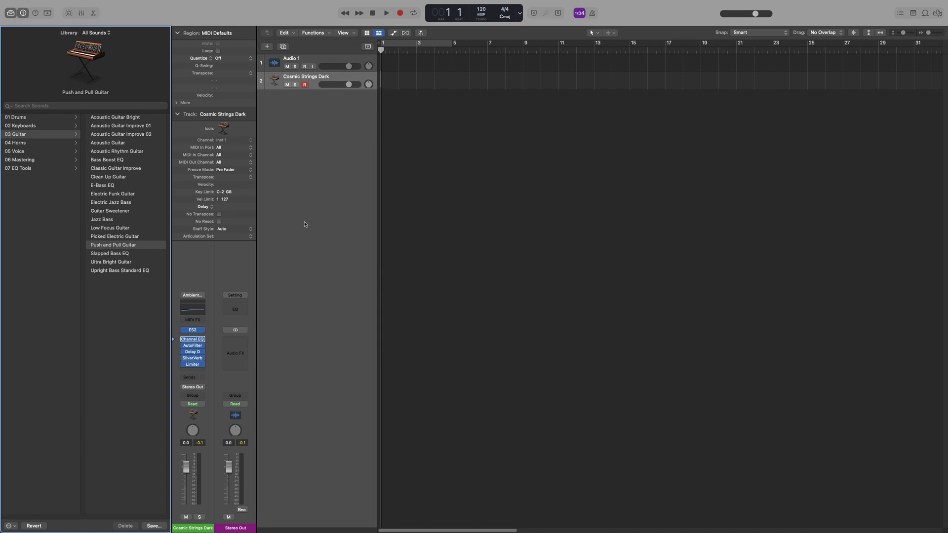
Load Effects > Distortion > Vintage Voice on Audio 1, after trying Amp to Amp and Phased Bite.
{"action": "left_click", "coordinate": [323, 64]}
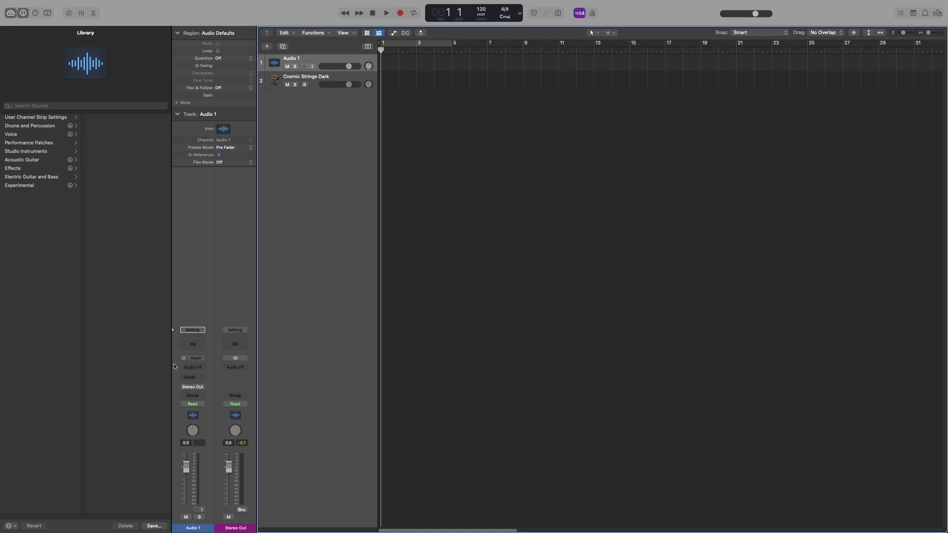
{"action": "left_click", "coordinate": [21, 168]}
{"action": "left_click", "coordinate": [101, 118]}
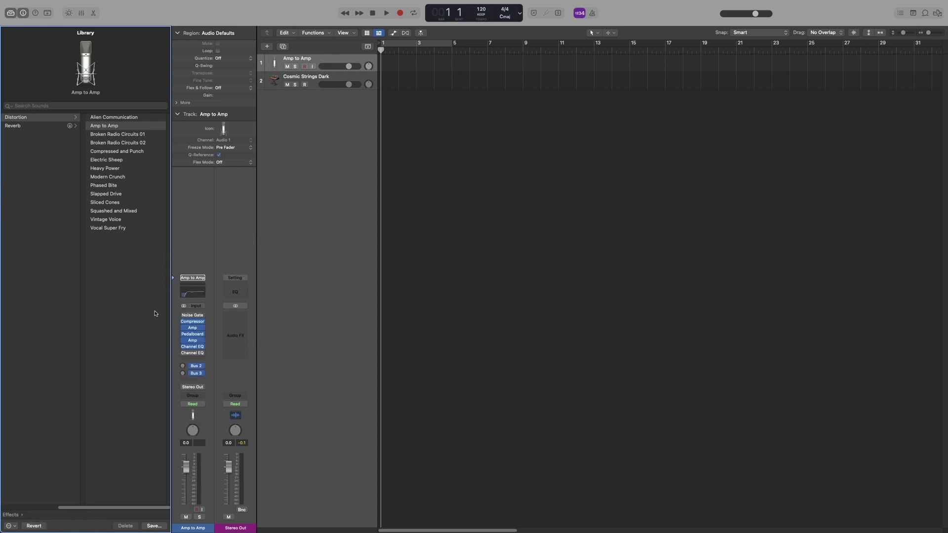
{"action": "left_click", "coordinate": [103, 185]}
{"action": "left_click", "coordinate": [106, 220]}
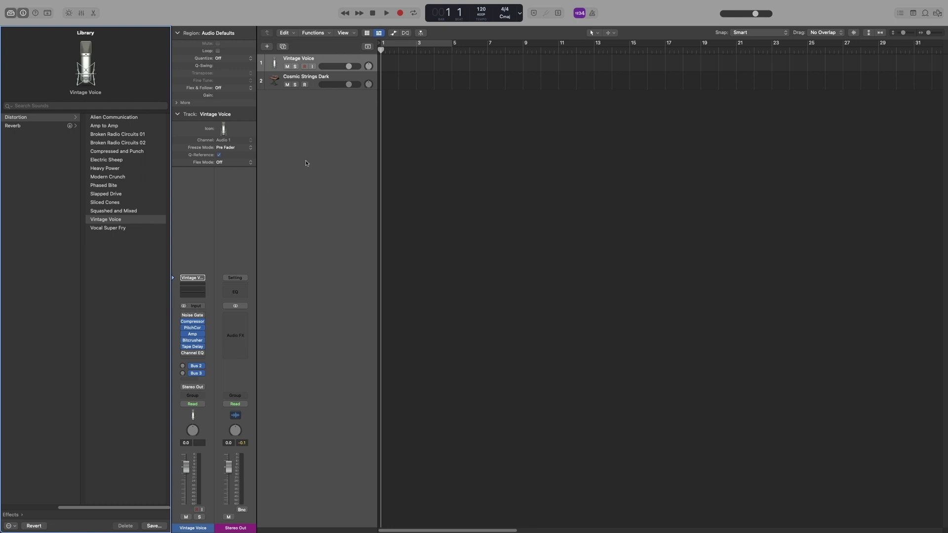
Delete the Cosmic Strings Dark track.
{"action": "left_click", "coordinate": [320, 77]}
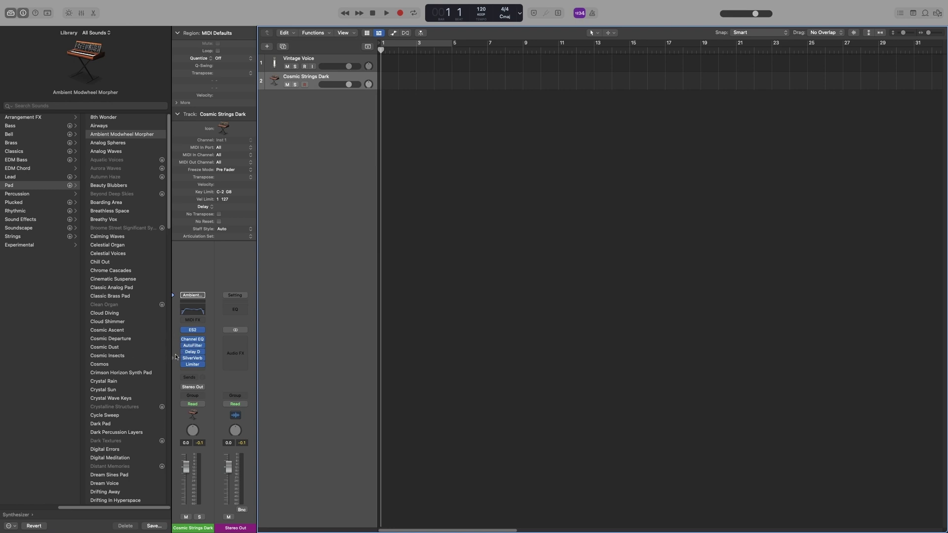
{"action": "left_click", "coordinate": [193, 351]}
{"action": "key", "text": "Delete"}
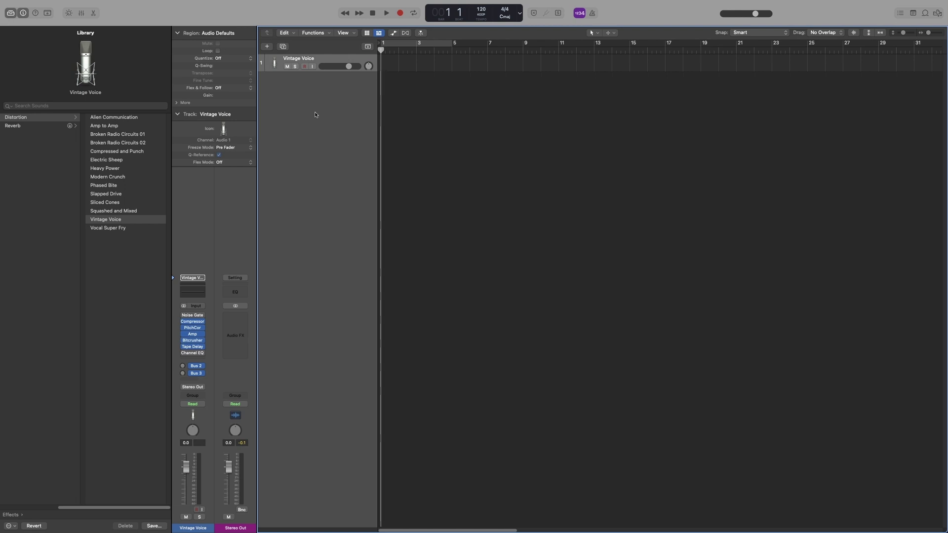
Add a new Inst 1 software instrument track and enable patch merging in the Library.
{"action": "key", "text": "alt+super+s"}
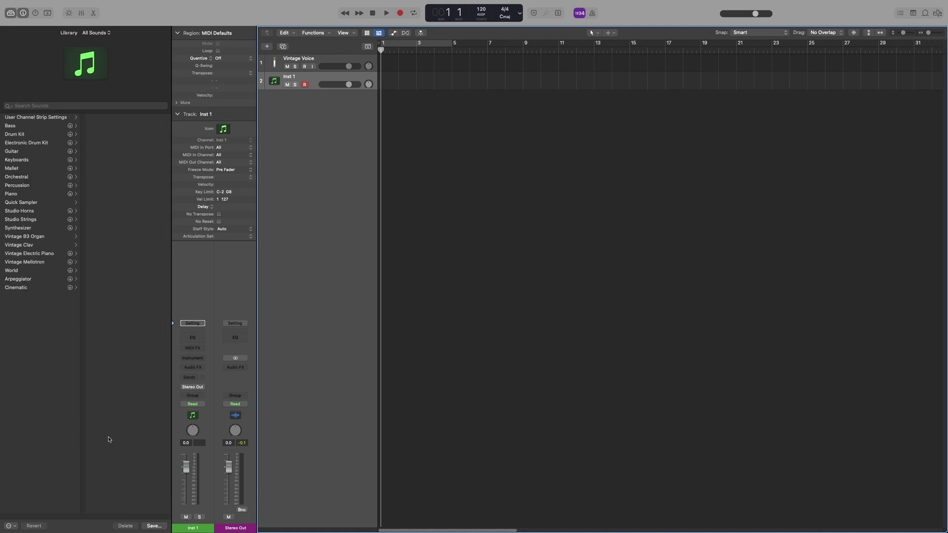
{"action": "left_click", "coordinate": [12, 525]}
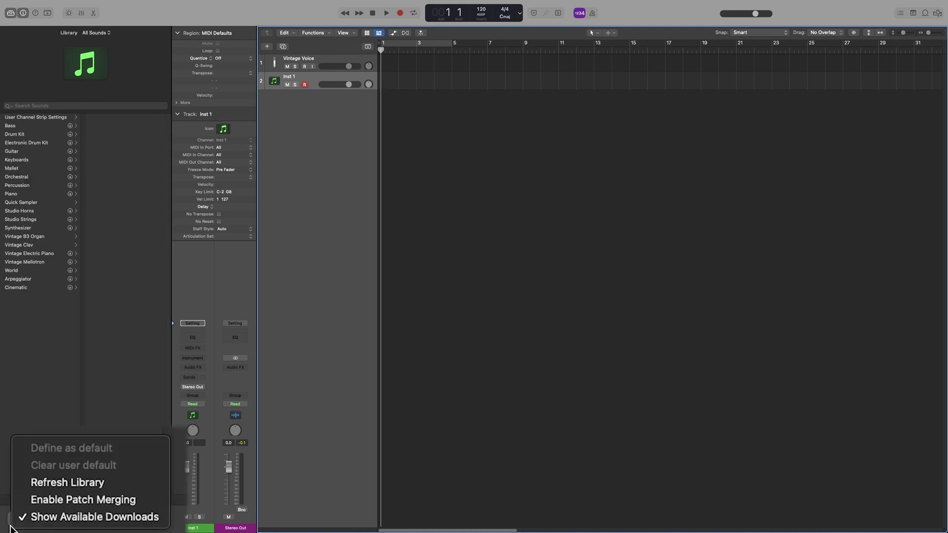
{"action": "left_click", "coordinate": [87, 498]}
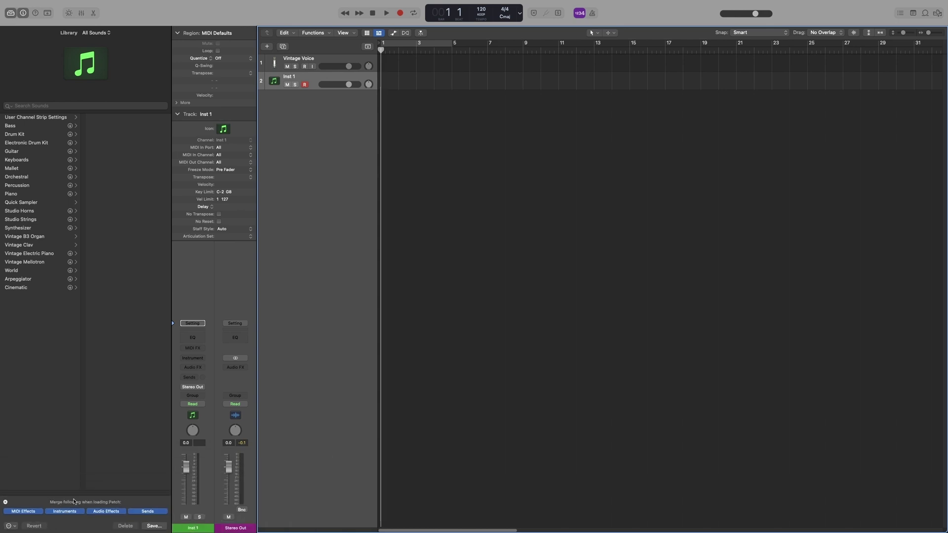
{"action": "left_click", "coordinate": [41, 405]}
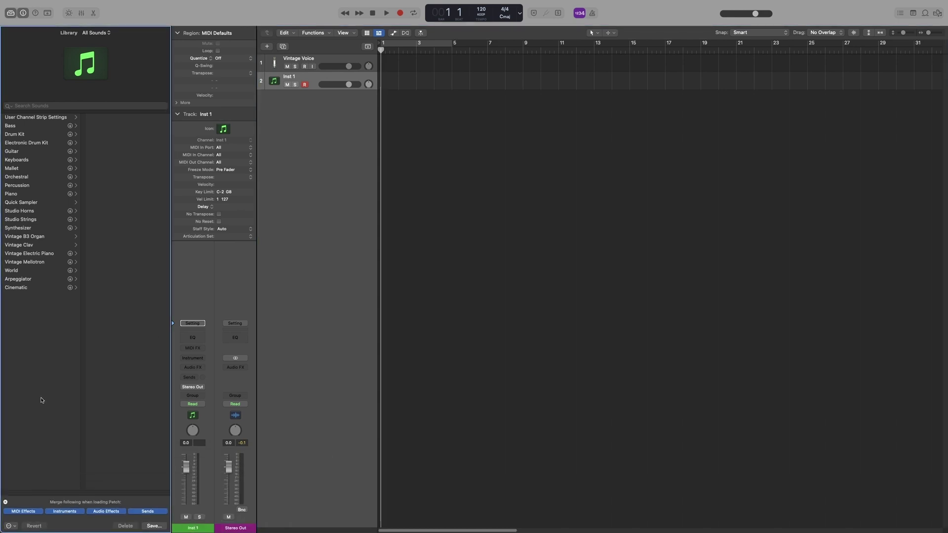
Load Quick Sampler > Keys > Heavy Metal Piano on the second track.
{"action": "left_click", "coordinate": [34, 203]}
{"action": "left_click", "coordinate": [97, 134]}
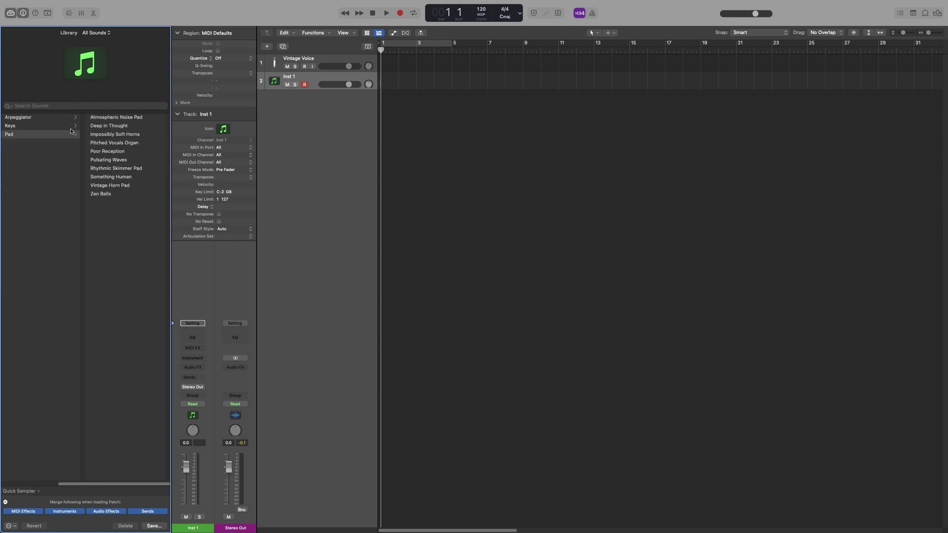
{"action": "left_click", "coordinate": [37, 125]}
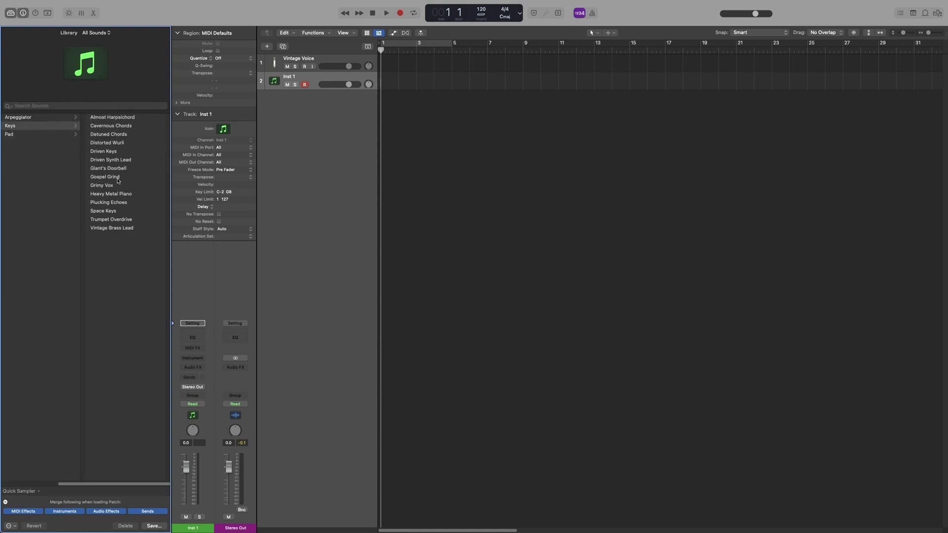
{"action": "left_click", "coordinate": [116, 194]}
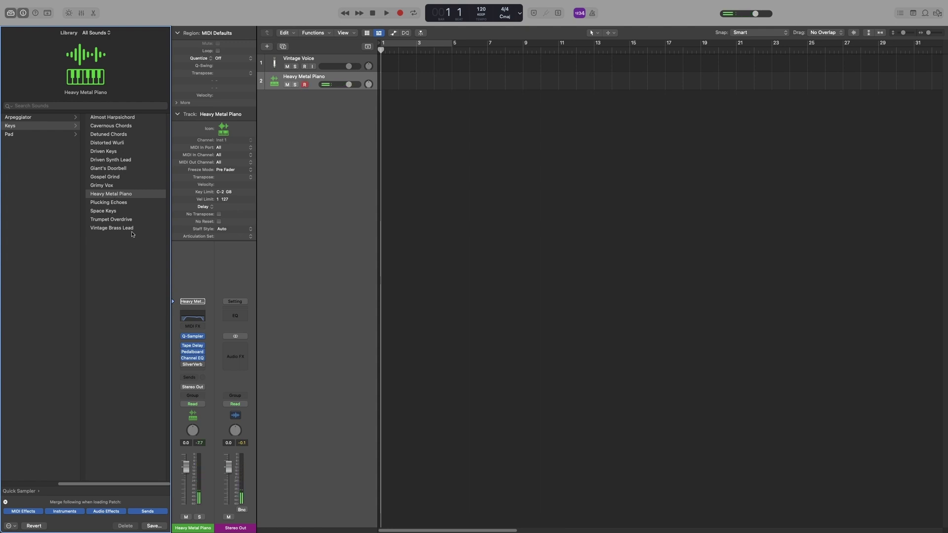
{"action": "mouse_move", "coordinate": [192, 336]}
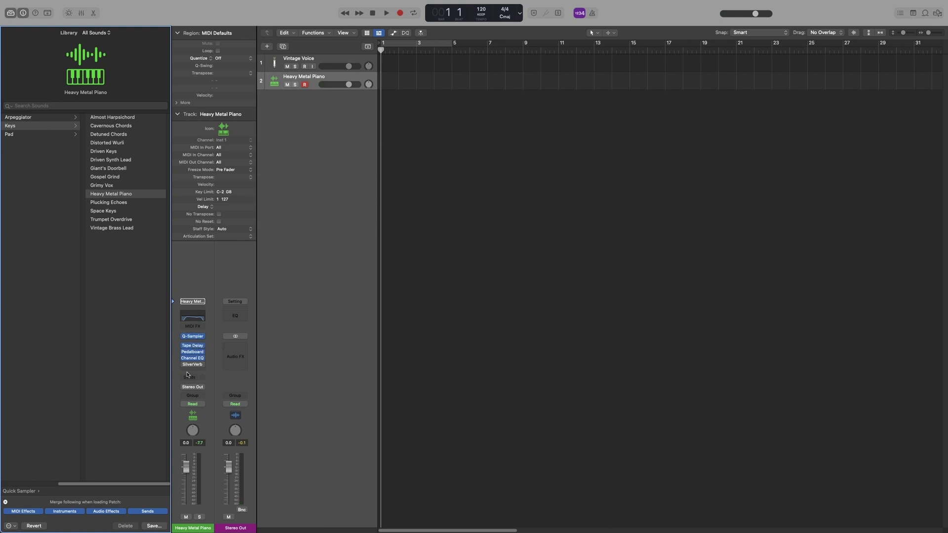
Enable patch merging with Audio Effects excluded.
{"action": "left_click", "coordinate": [10, 526]}
{"action": "left_click", "coordinate": [8, 528]}
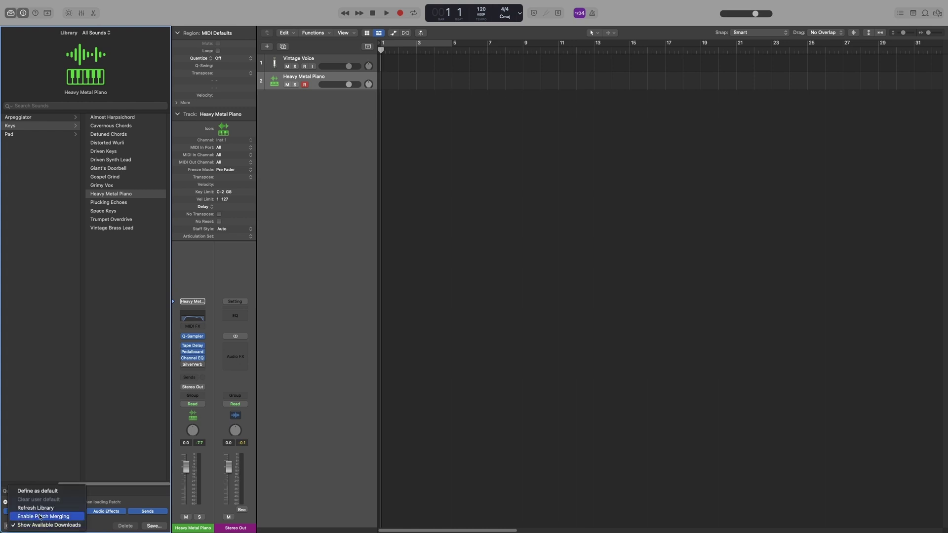
{"action": "left_click", "coordinate": [40, 517]}
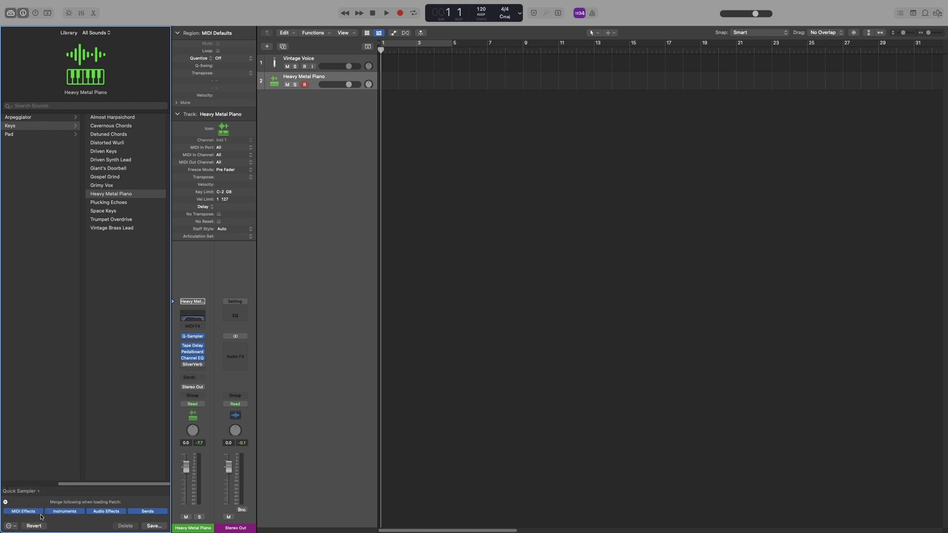
{"action": "left_click", "coordinate": [105, 512]}
Load Piano > Steinway Grand Piano onto the track.
{"action": "left_click", "coordinate": [23, 253]}
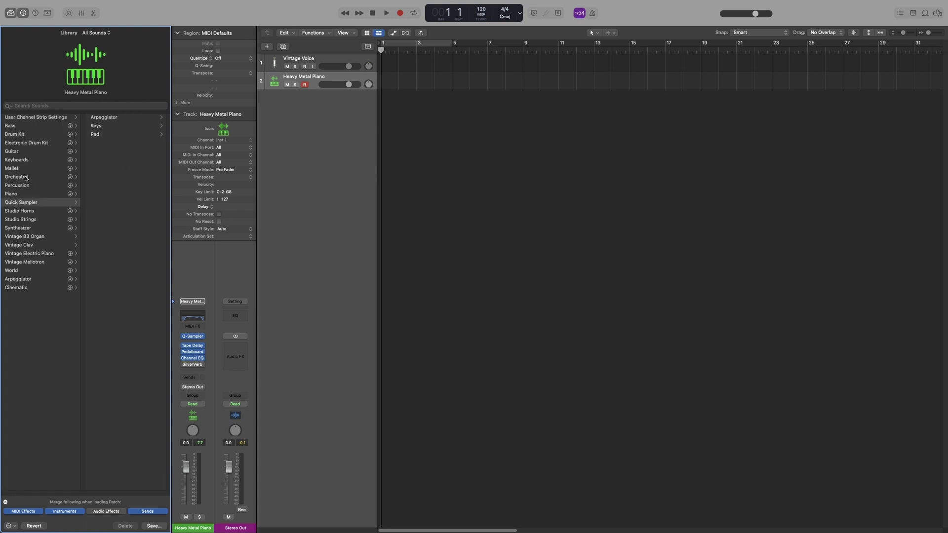
{"action": "left_click", "coordinate": [19, 193]}
{"action": "left_click", "coordinate": [105, 160]}
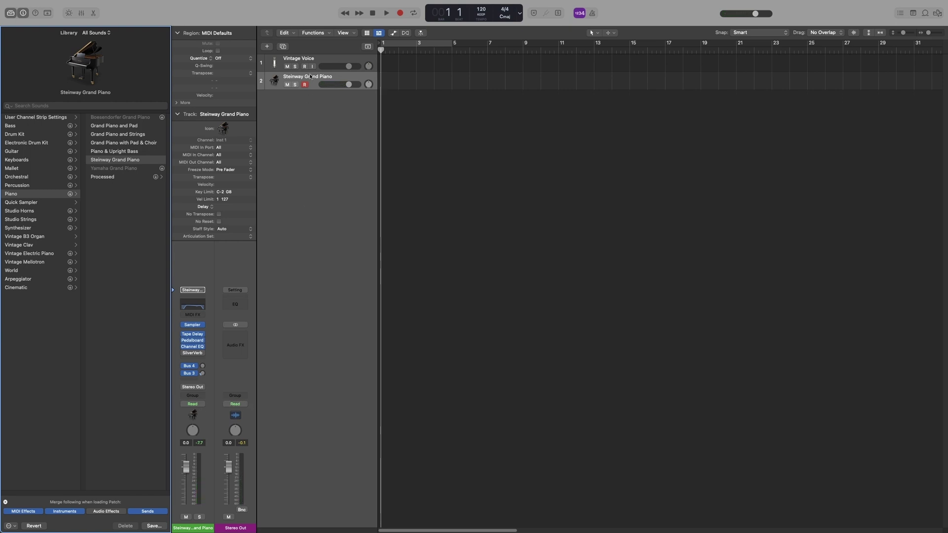
Delete the Steinway Grand Piano track and add a new software instrument track.
{"action": "right_click", "coordinate": [311, 76]}
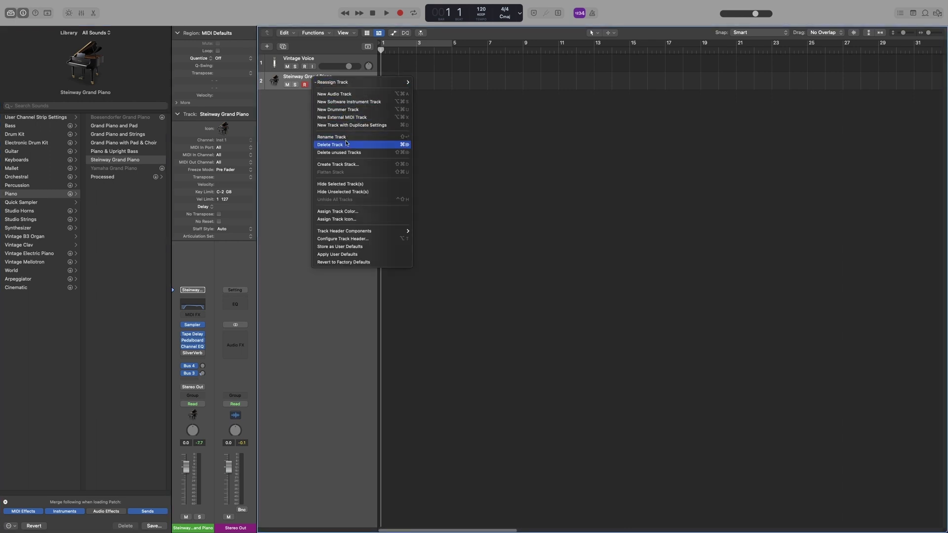
{"action": "left_click", "coordinate": [346, 144]}
{"action": "key", "text": "alt+super+s"}
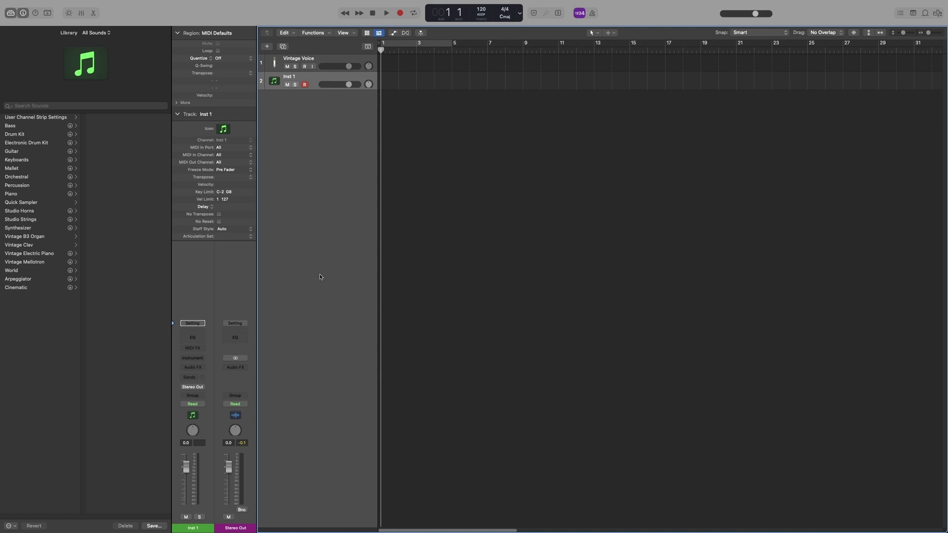
Load Synthesizer > Lead > Alien Lead, after auditioning Alarm Lead.
{"action": "left_click", "coordinate": [37, 228]}
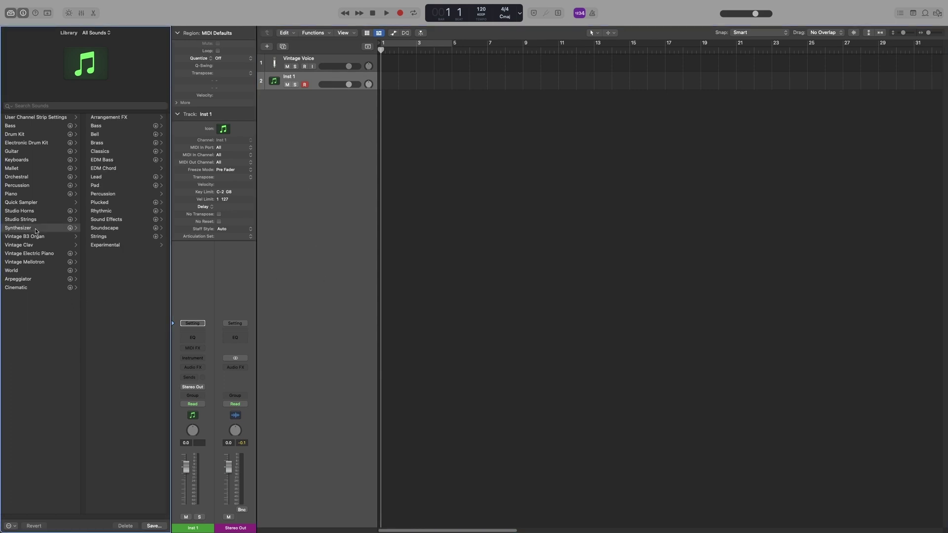
{"action": "left_click", "coordinate": [104, 178]}
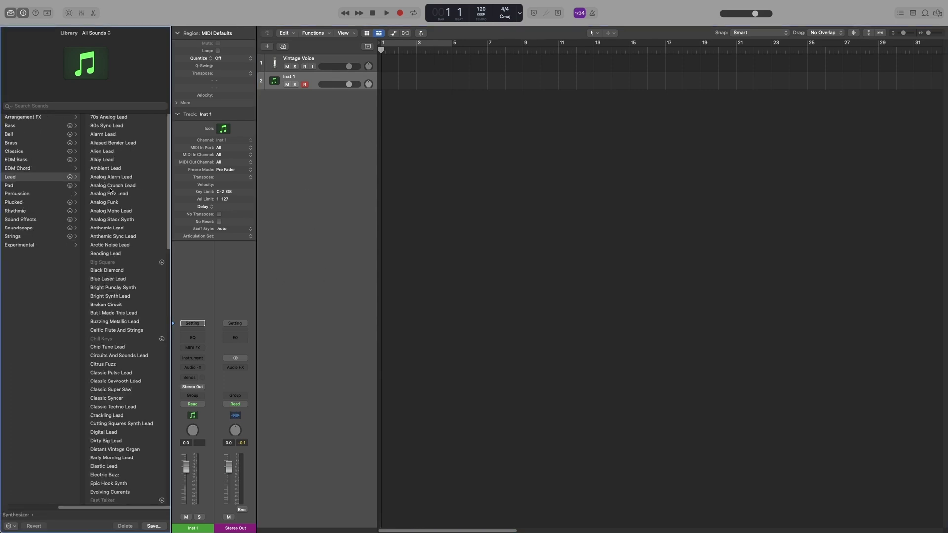
{"action": "left_click", "coordinate": [103, 135]}
{"action": "left_click", "coordinate": [101, 151]}
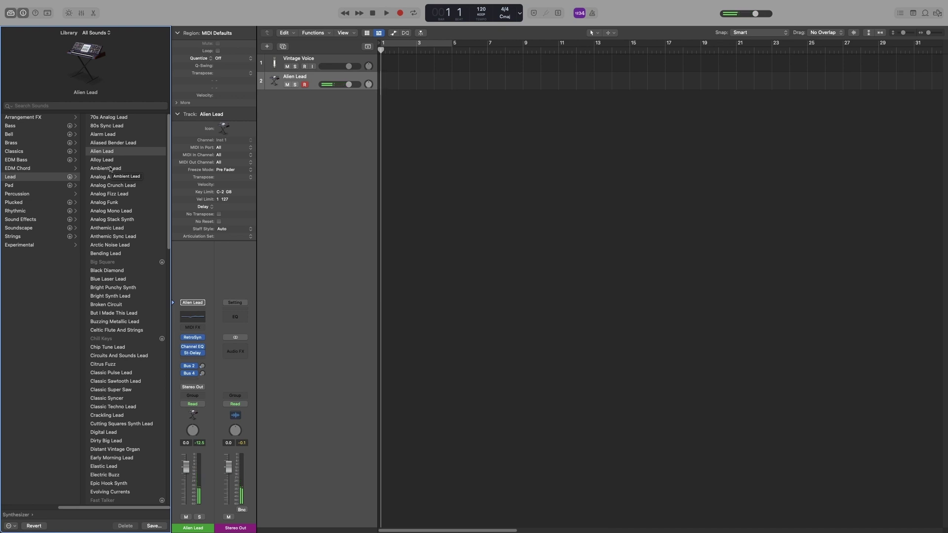
Enable patch merging with Instruments off and Audio Effects on.
{"action": "left_click", "coordinate": [9, 526]}
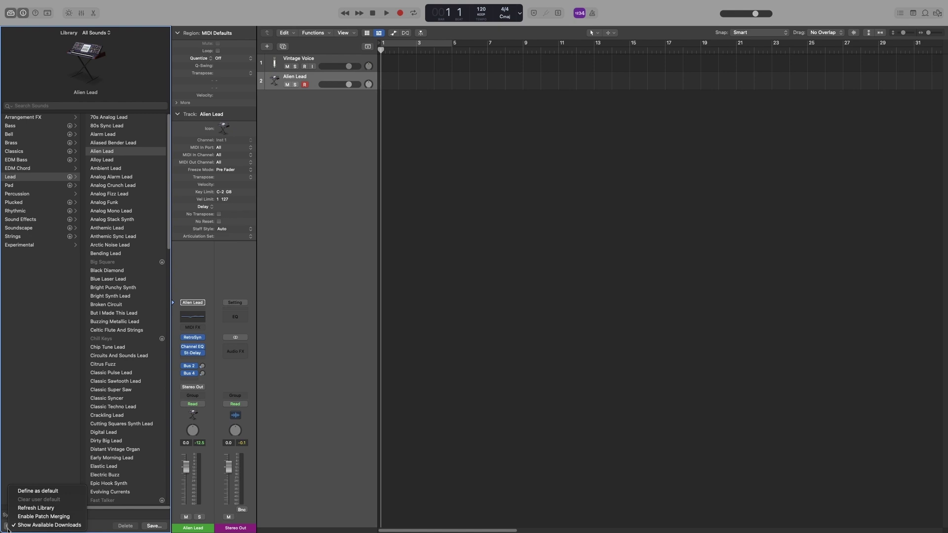
{"action": "left_click", "coordinate": [39, 516]}
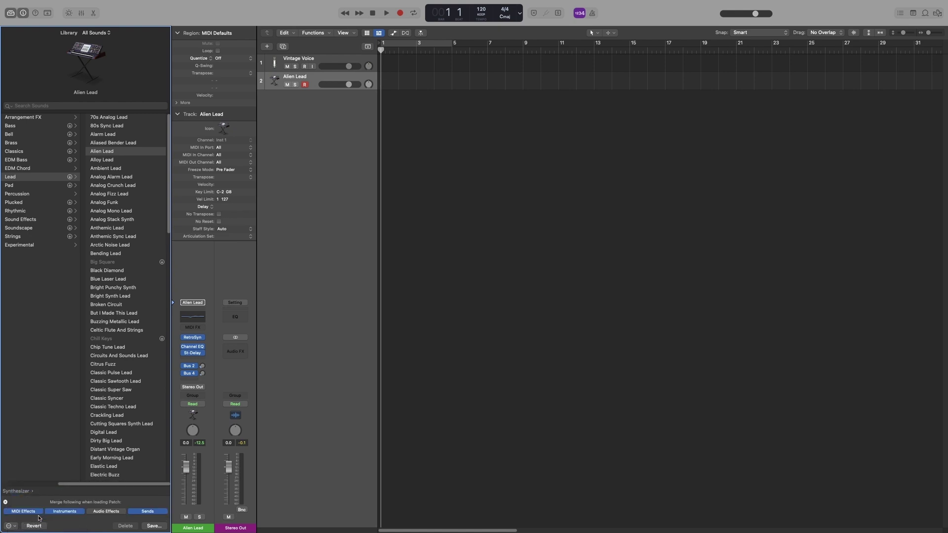
{"action": "left_click", "coordinate": [66, 510]}
{"action": "left_click", "coordinate": [106, 512]}
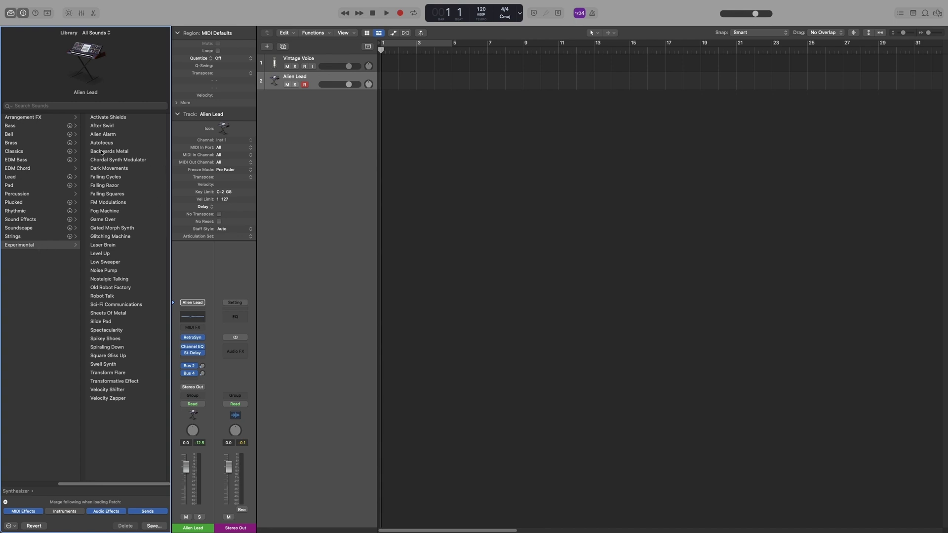
Load Experimental > Nostalgic Talking on track 2, after trying Falling Squares and Noise Pump.
{"action": "left_click", "coordinate": [101, 195]}
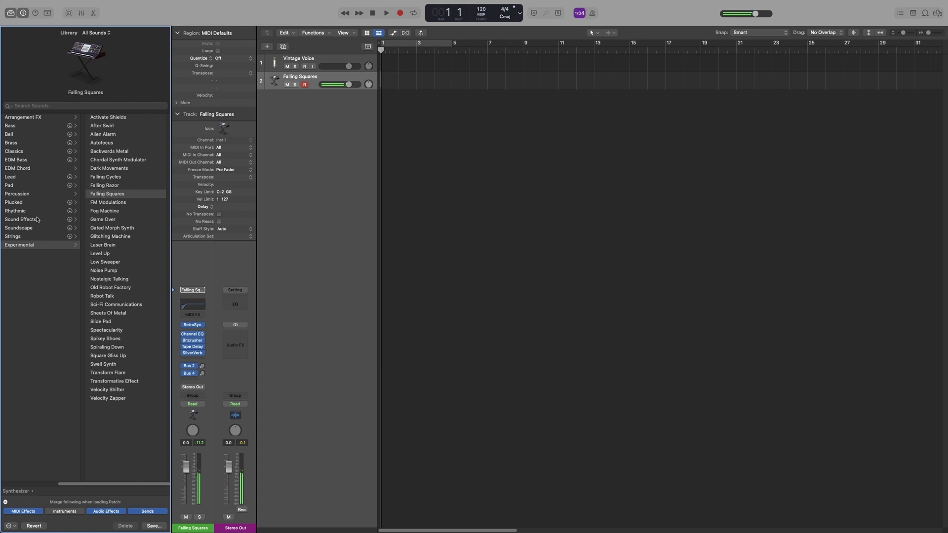
{"action": "left_click", "coordinate": [103, 270]}
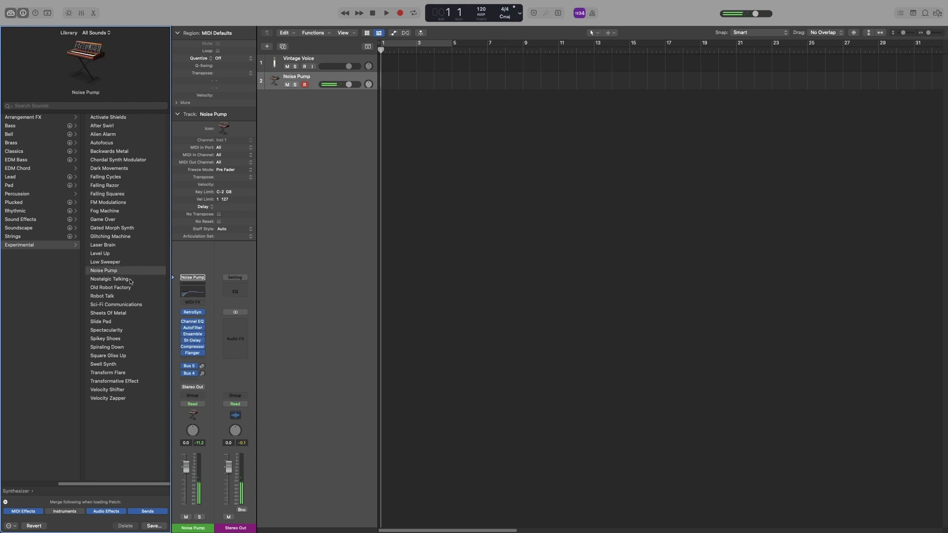
{"action": "left_click", "coordinate": [129, 280]}
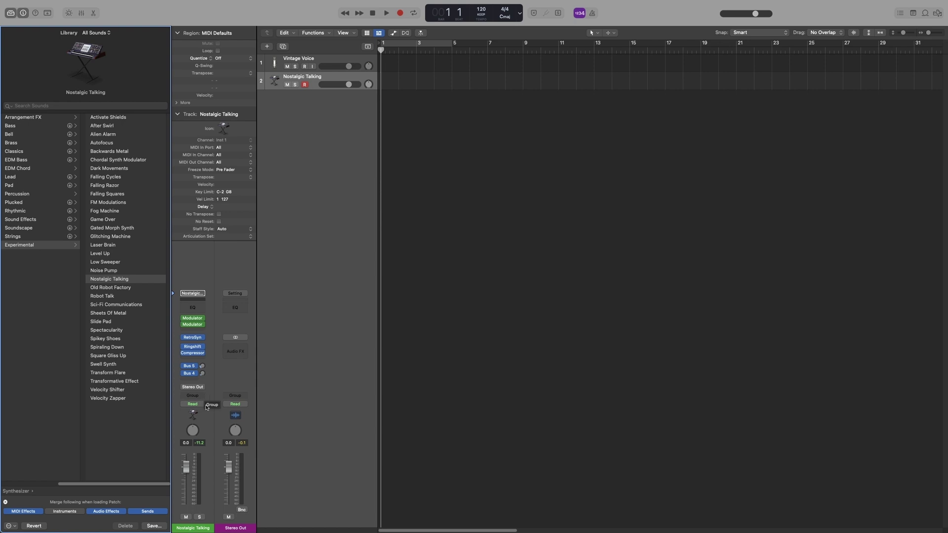
Revert the Nostalgic Talking channel strip to remove its bus sends, without saving a patch.
{"action": "left_click", "coordinate": [154, 526]}
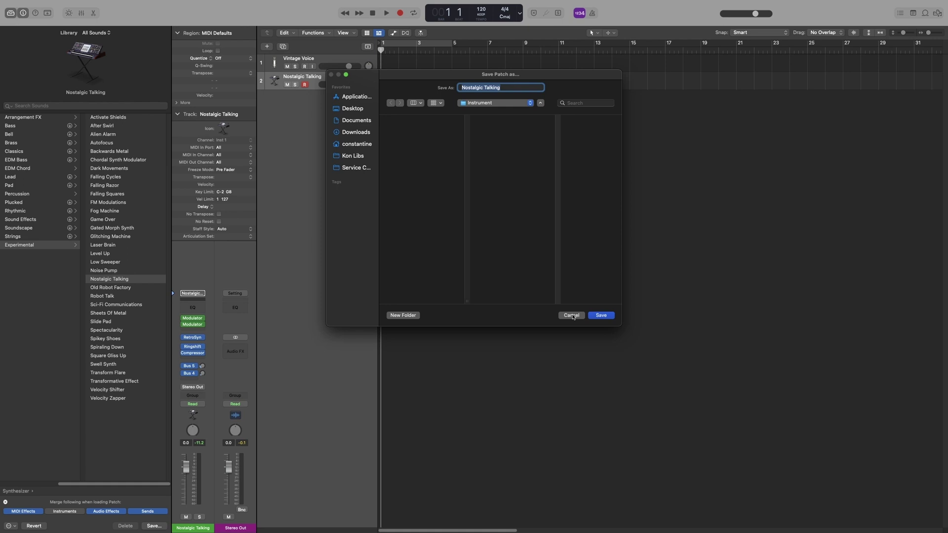
{"action": "left_click", "coordinate": [571, 316]}
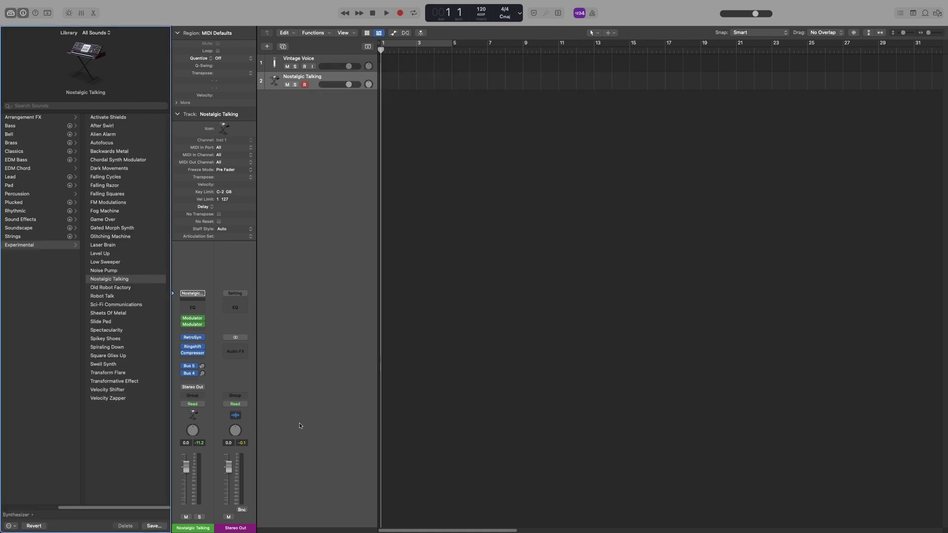
{"action": "left_click", "coordinate": [35, 525]}
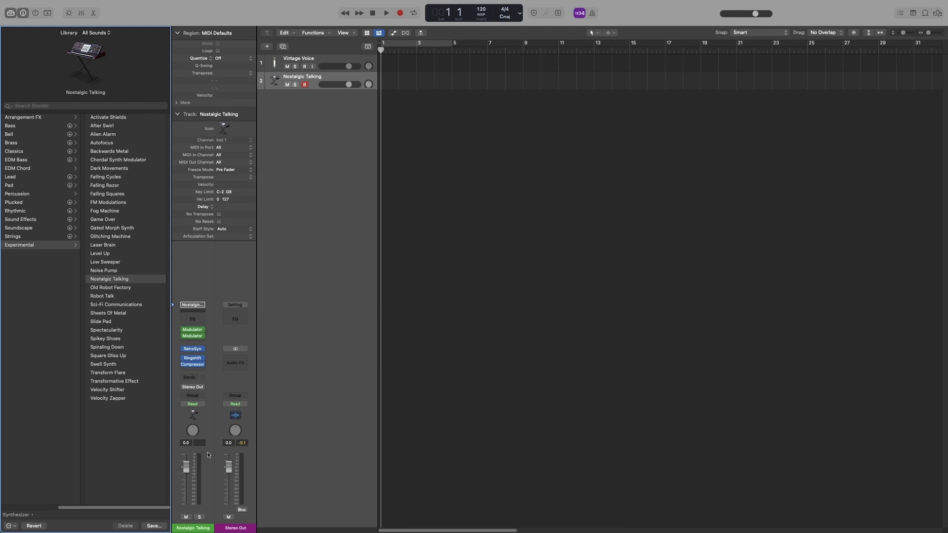
Define Steinway Grand Piano as the default patch, then add the empty Inst 2 track.
{"action": "left_click", "coordinate": [11, 526]}
{"action": "left_click", "coordinate": [44, 524]}
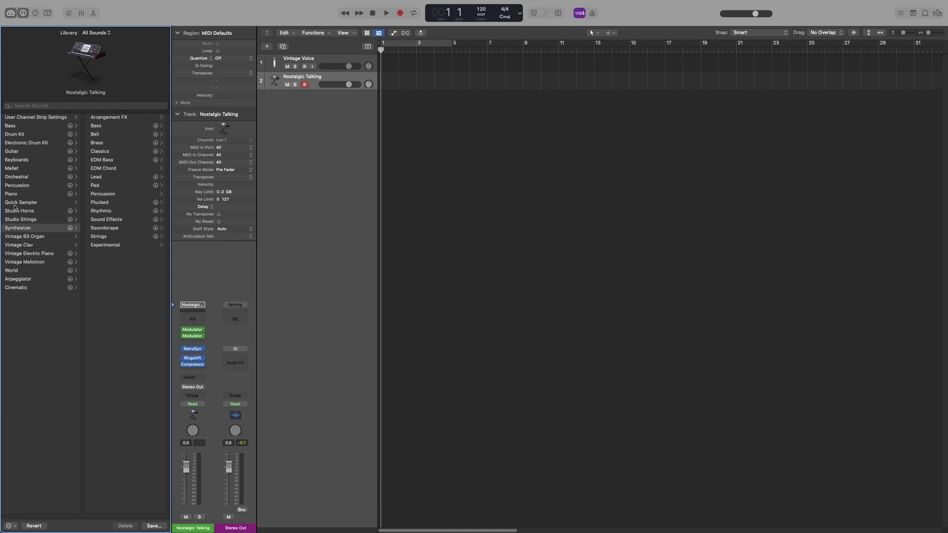
{"action": "left_click", "coordinate": [13, 194]}
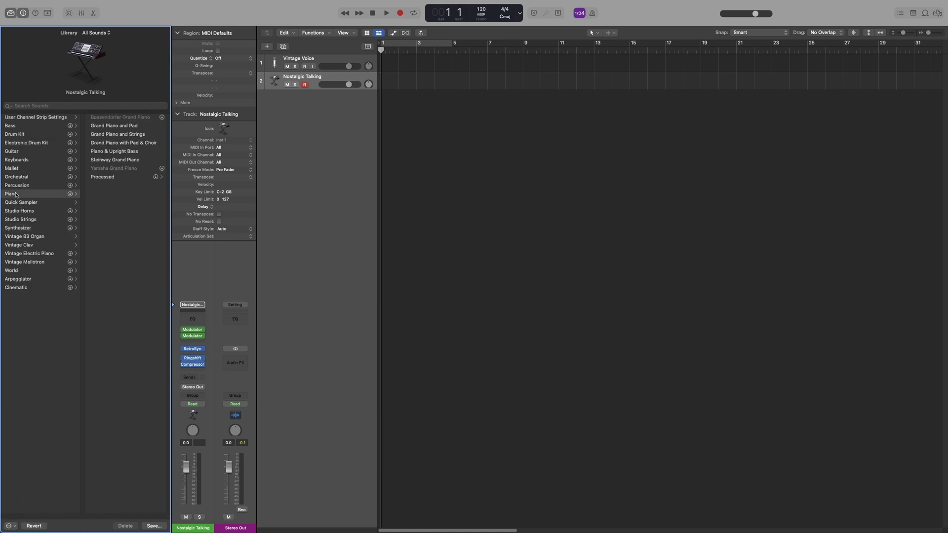
{"action": "right_click", "coordinate": [124, 162]}
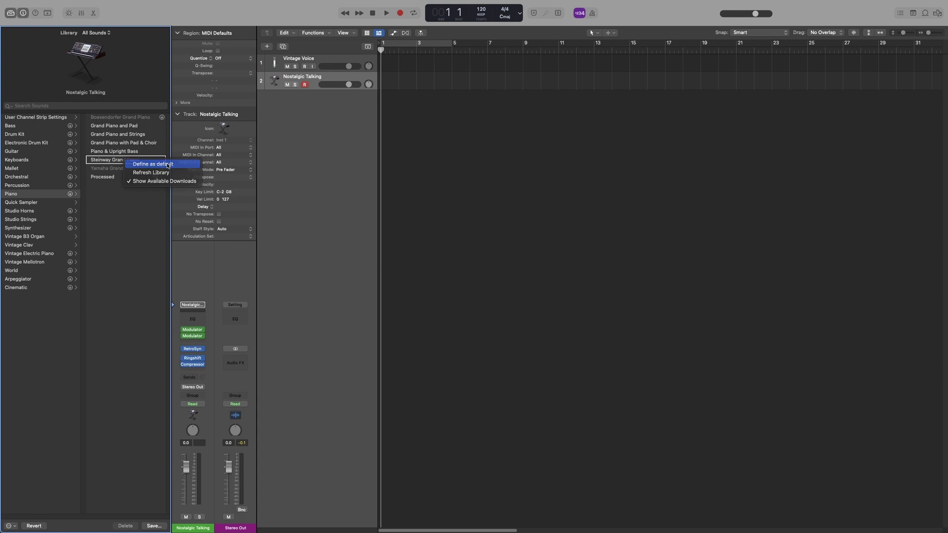
{"action": "left_click", "coordinate": [167, 165]}
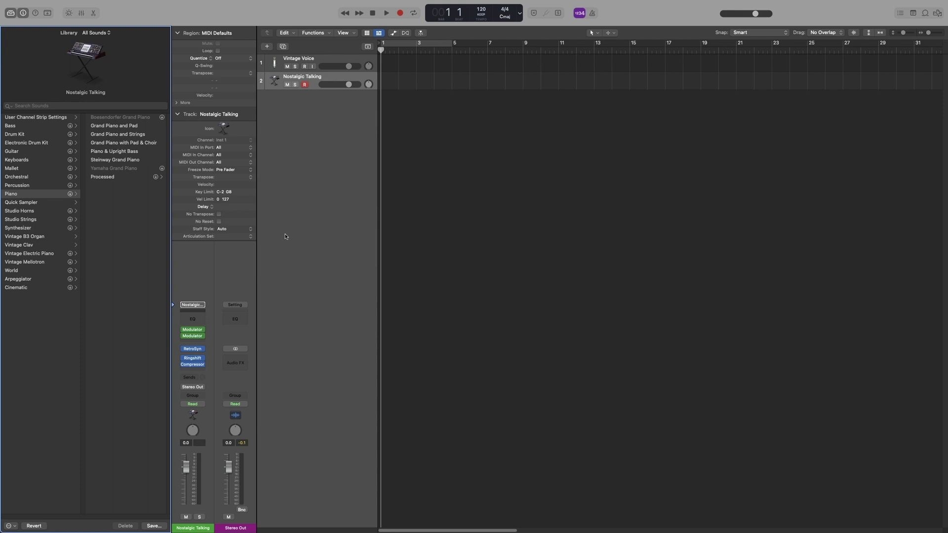
{"action": "double_click", "coordinate": [285, 237]}
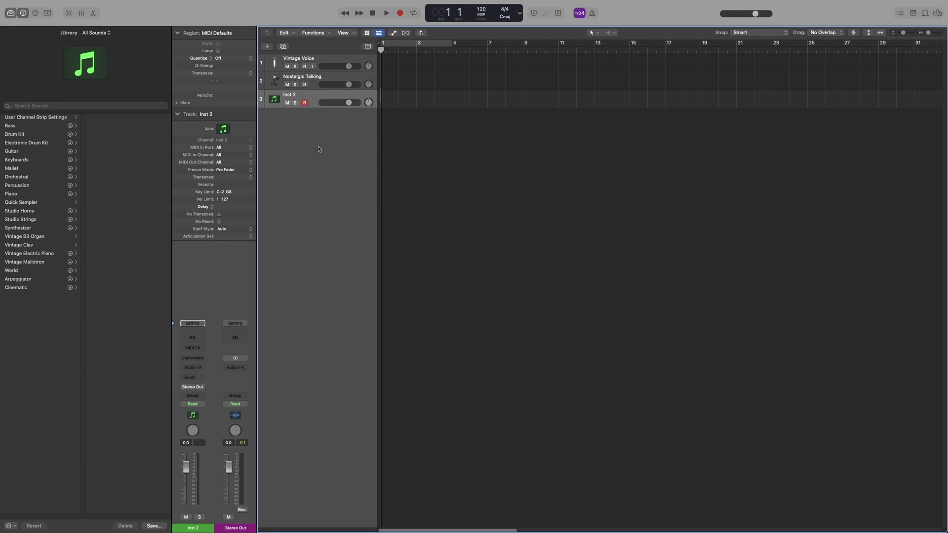
Create a fourth Software Instrument track using Default Patch, loading Steinway Grand Piano.
{"action": "key", "text": "alt+super+n"}
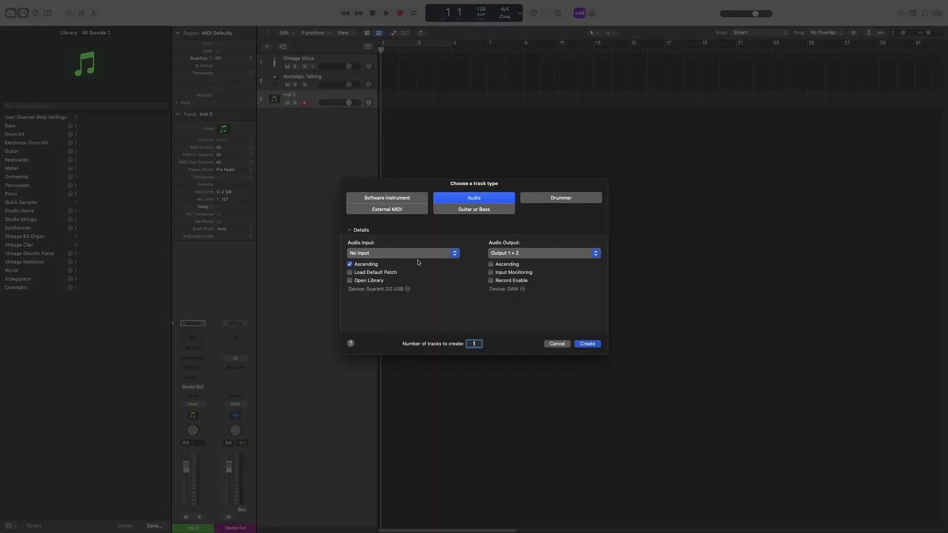
{"action": "left_click", "coordinate": [396, 199]}
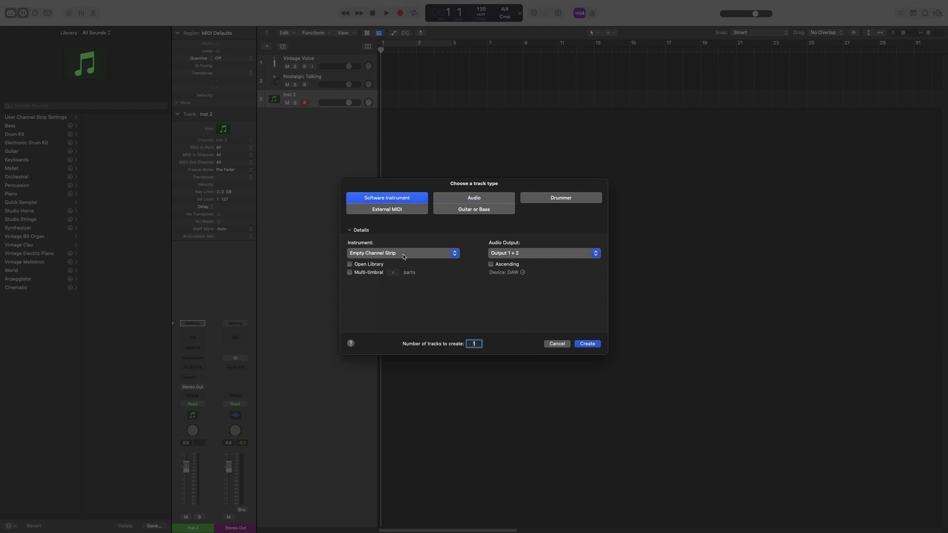
{"action": "left_click", "coordinate": [386, 253]}
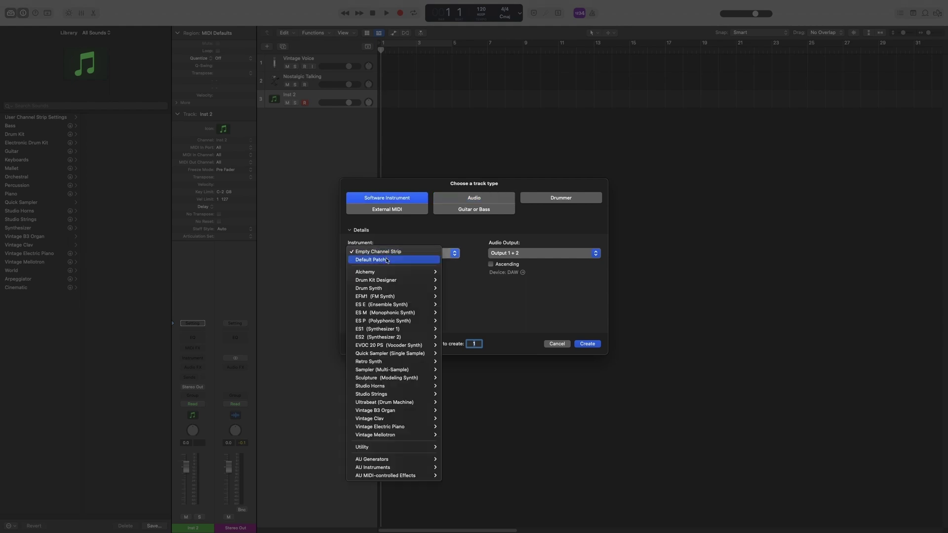
{"action": "left_click", "coordinate": [386, 261]}
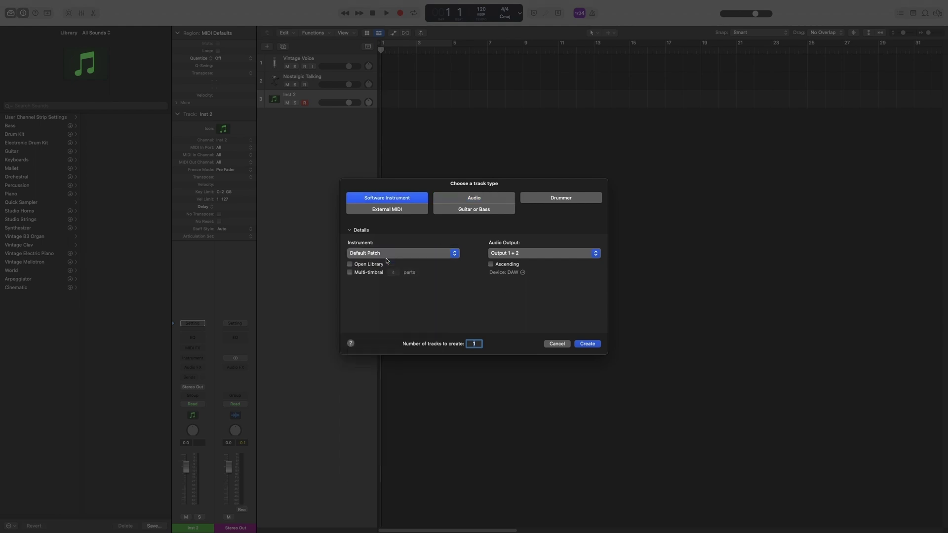
{"action": "left_click", "coordinate": [588, 343]}
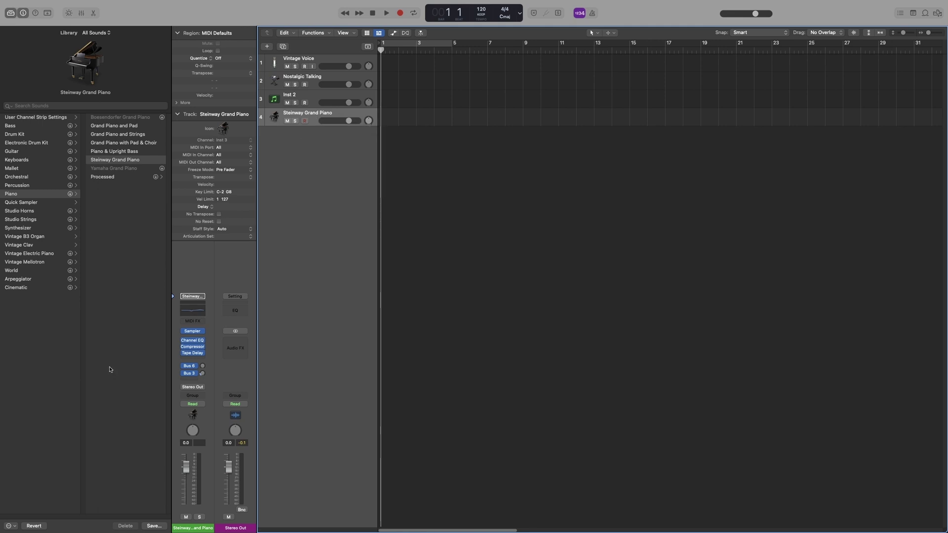
{"action": "left_click", "coordinate": [12, 525]}
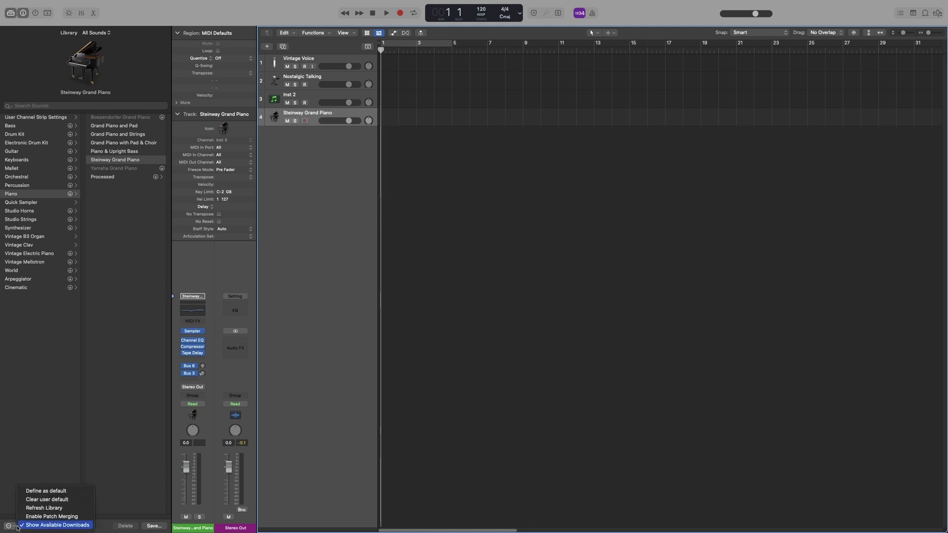